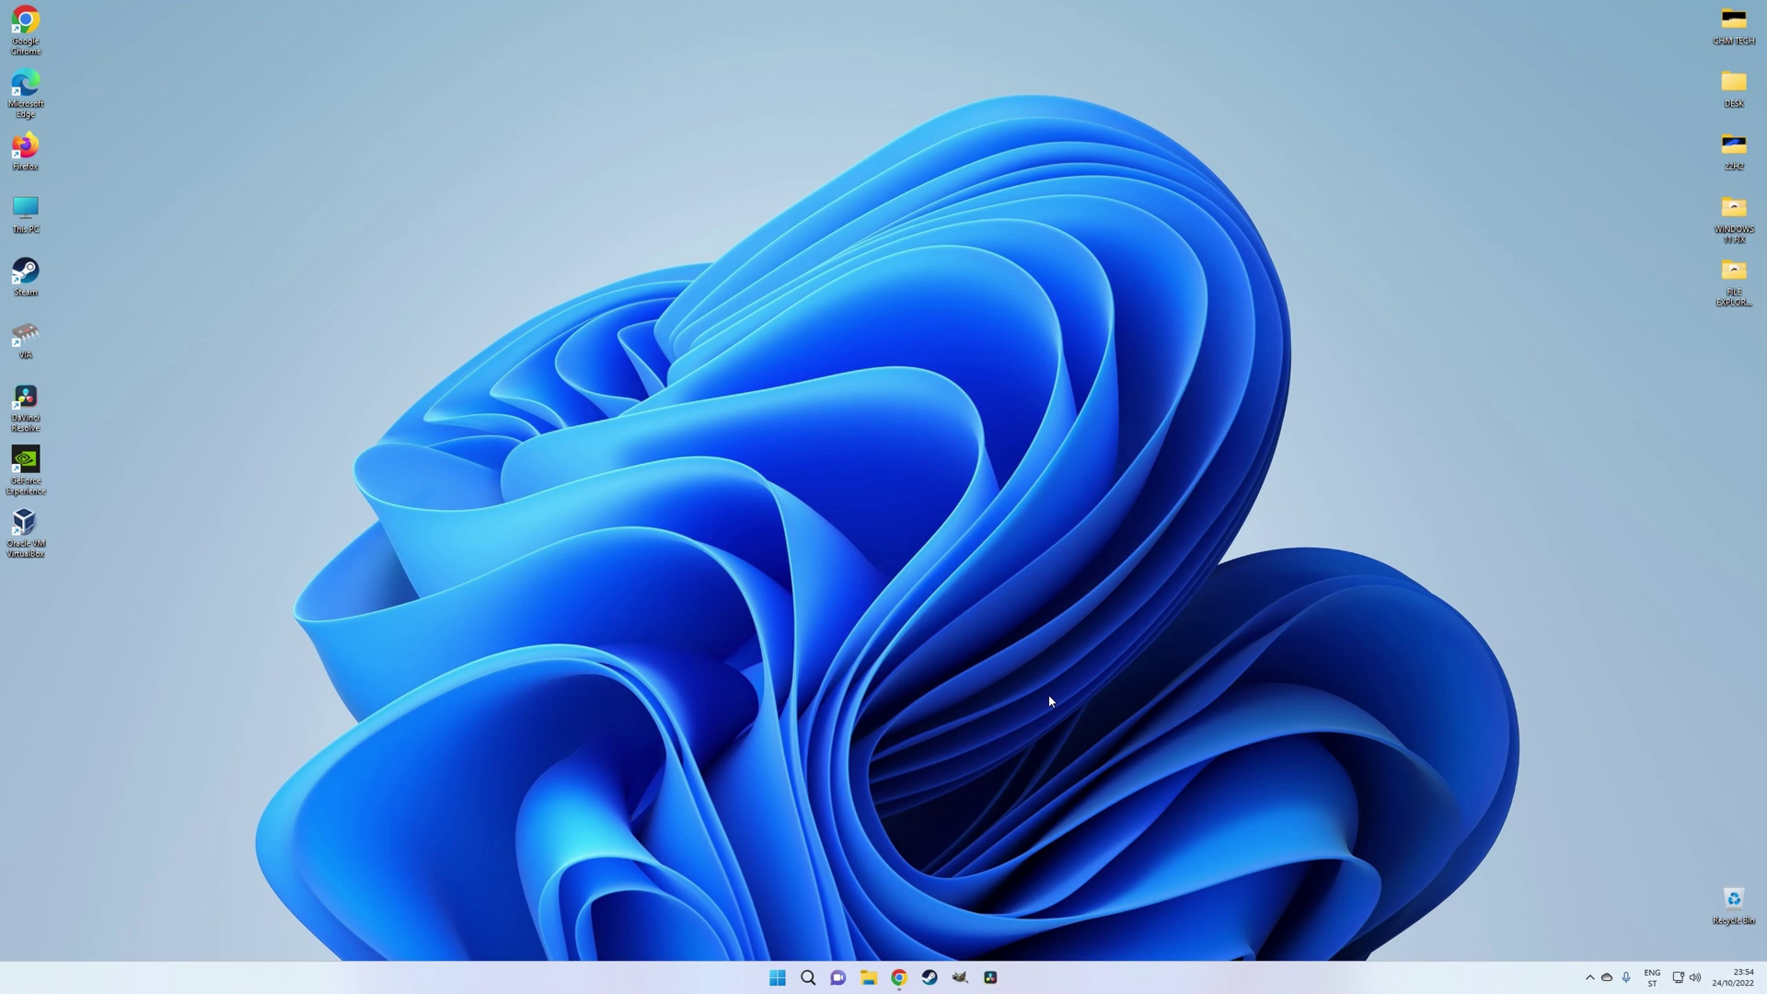
Open File Explorer at This PC, add extra tabs with Ctrl+T, and switch among the first tabs.
left_click(874, 976)
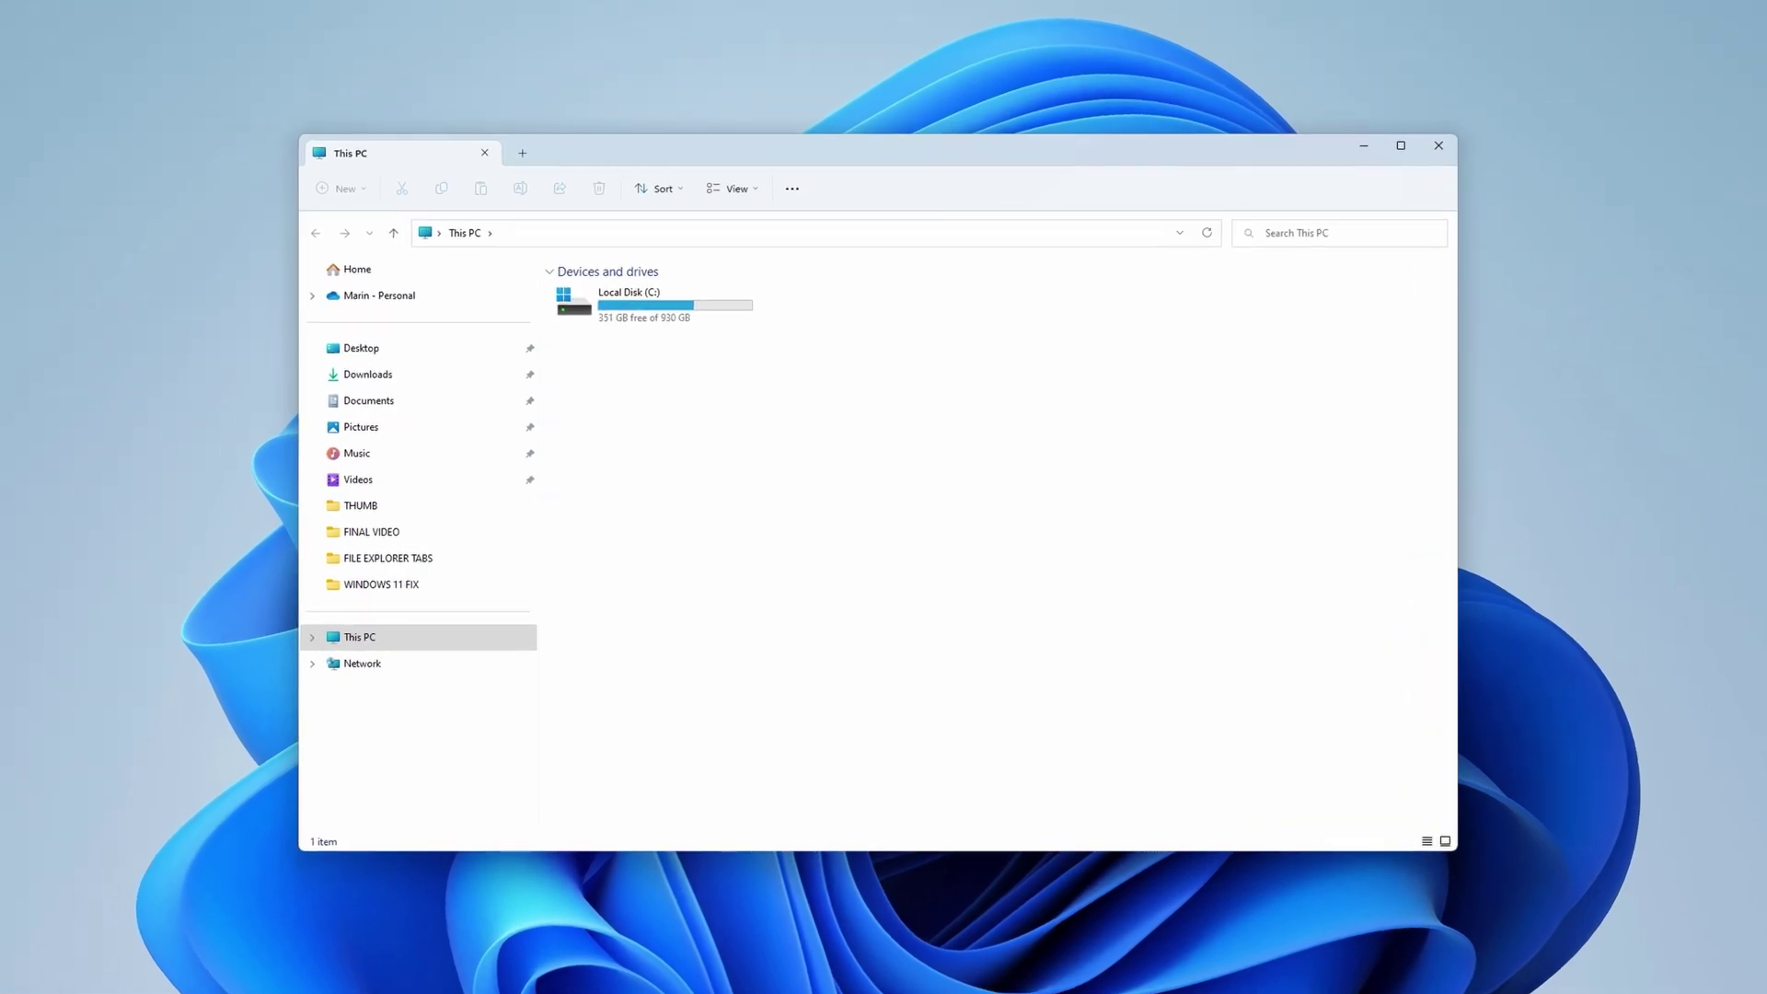
key("ctrl+t")
key("ctrl+t")
key("ctrl+t")
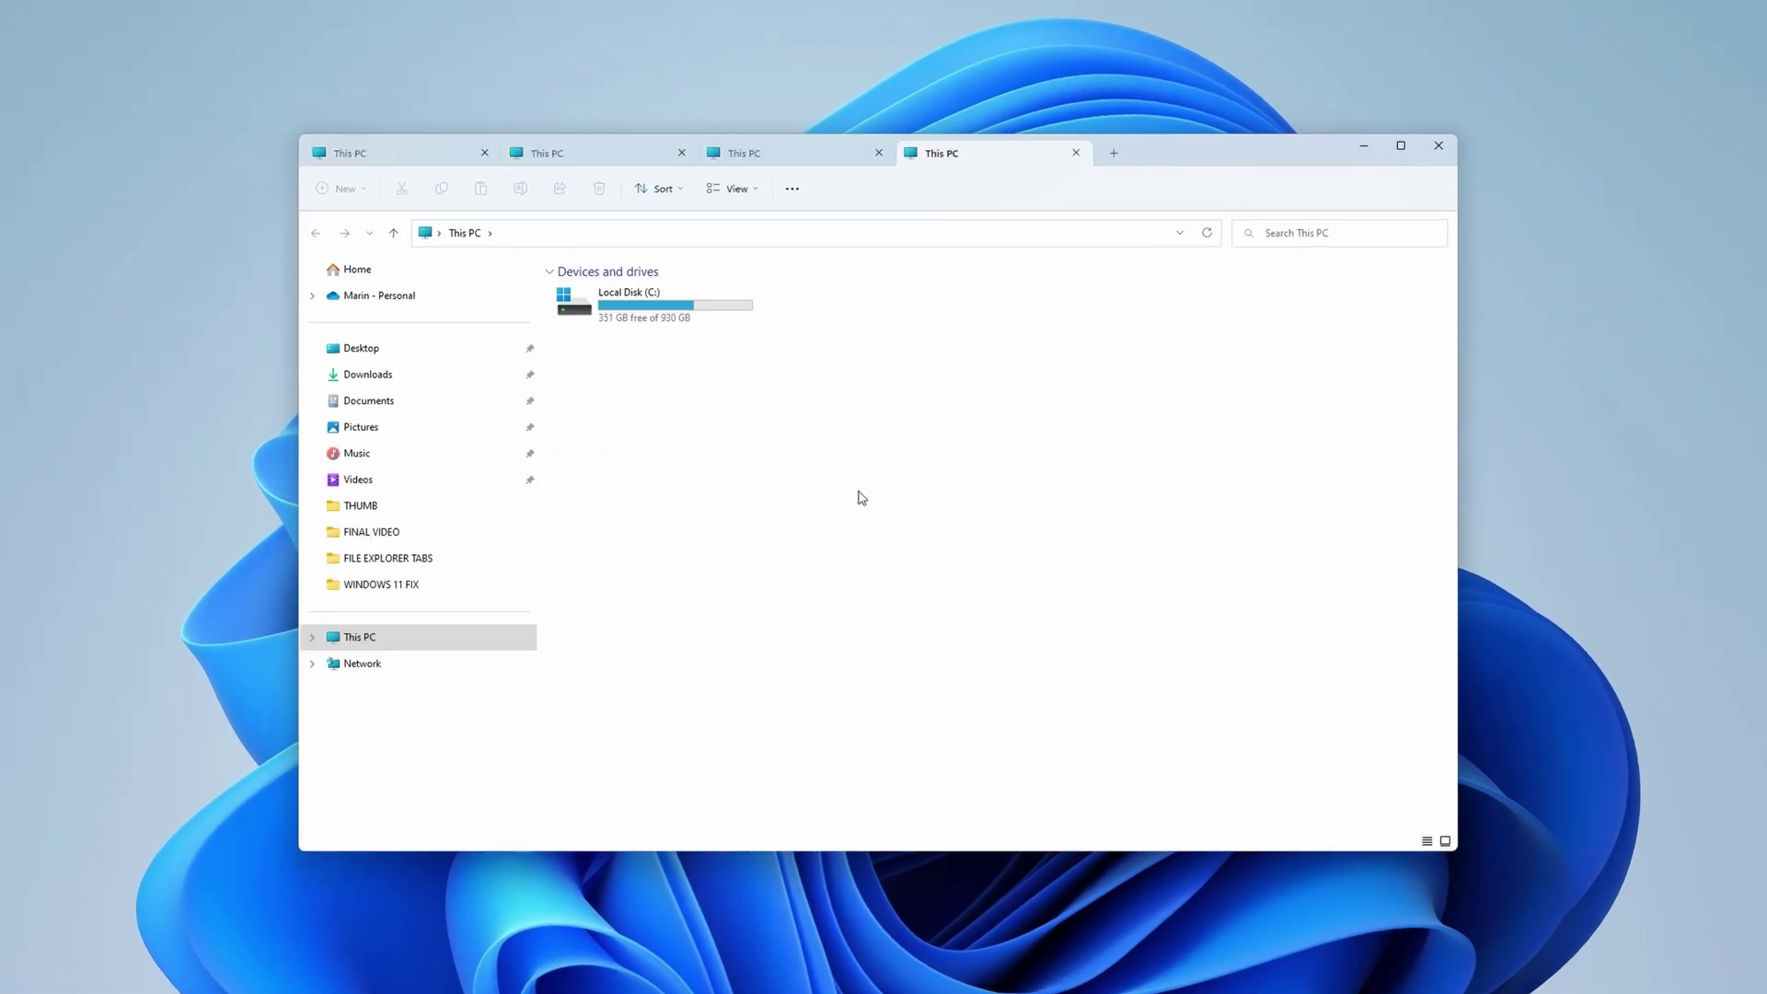
left_click(848, 160)
left_click(650, 164)
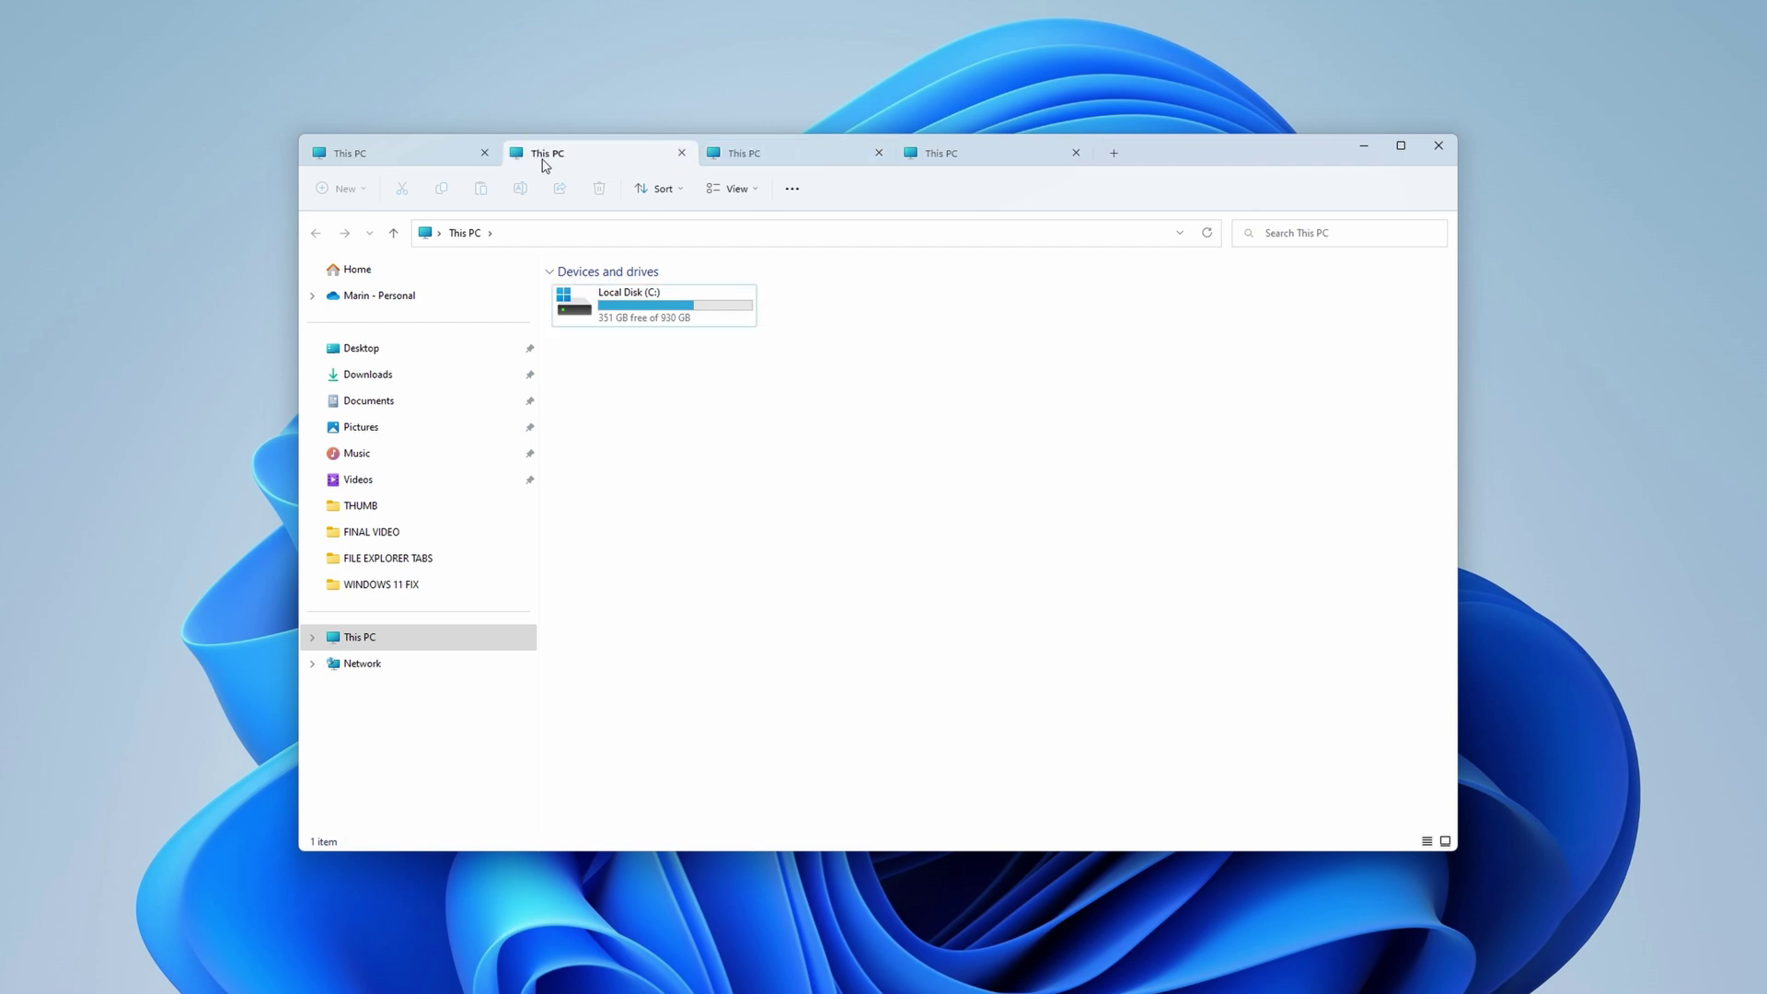
left_click(440, 163)
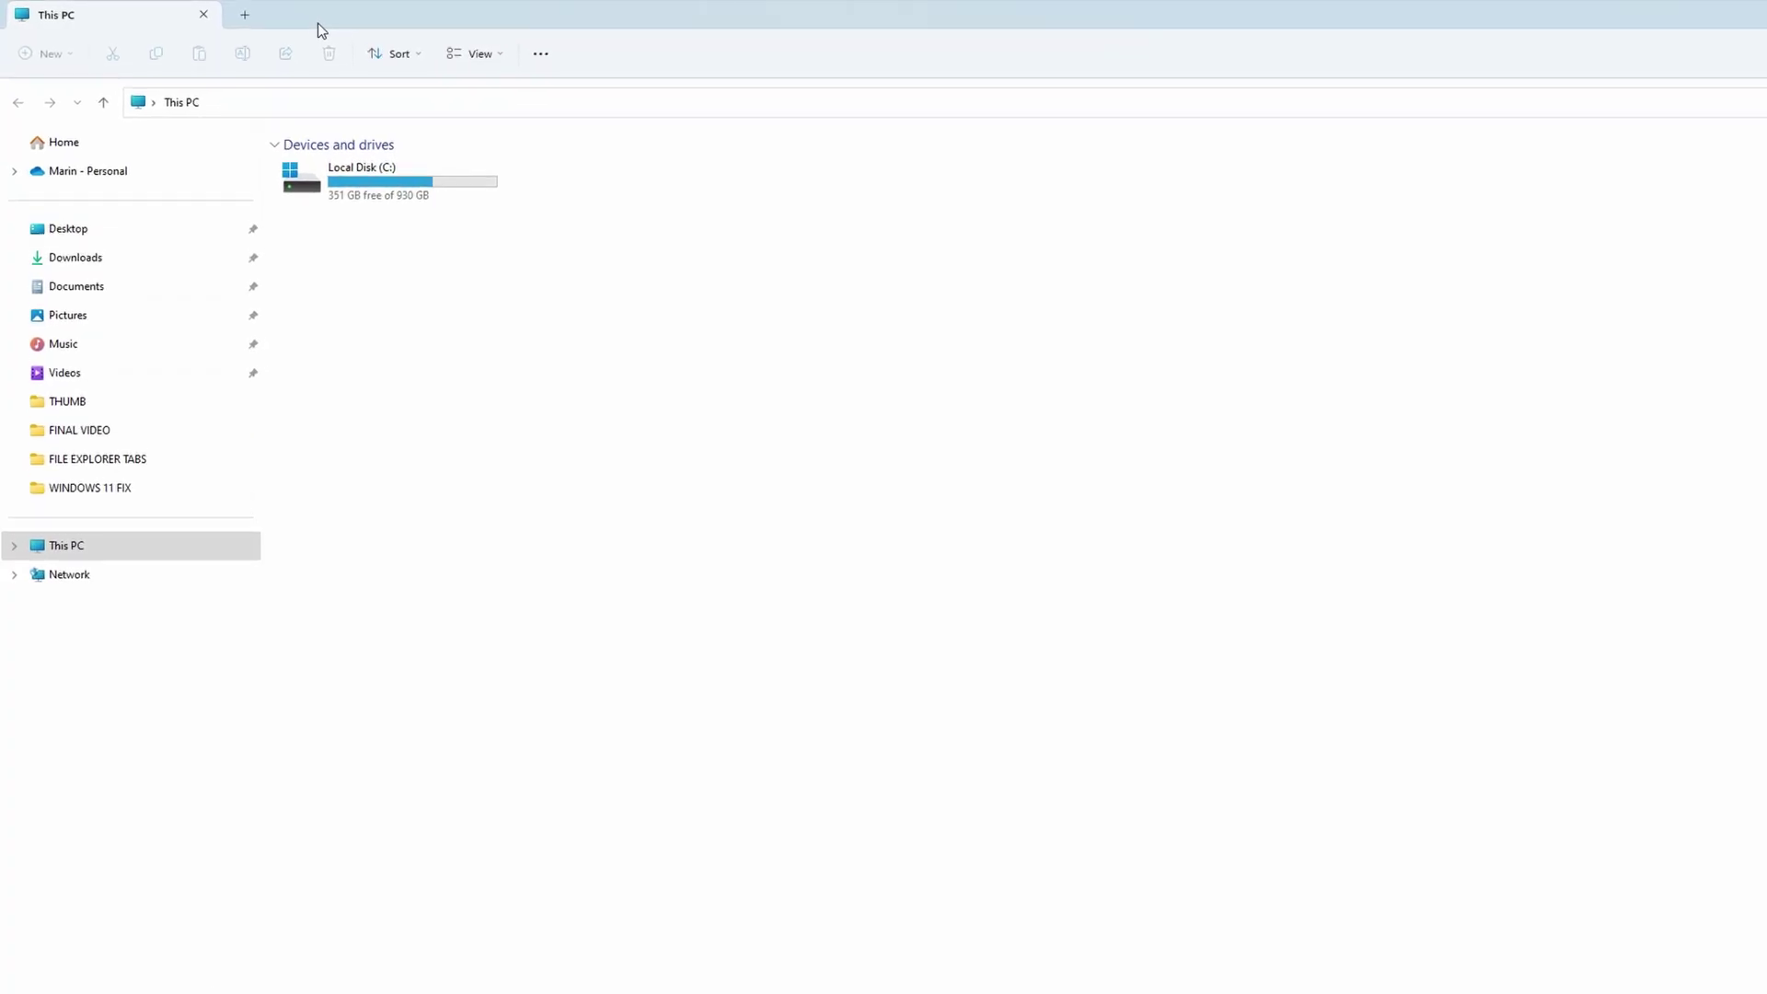
Add one more This PC tab, then open the Music folder in a new tab.
left_click(303, 20)
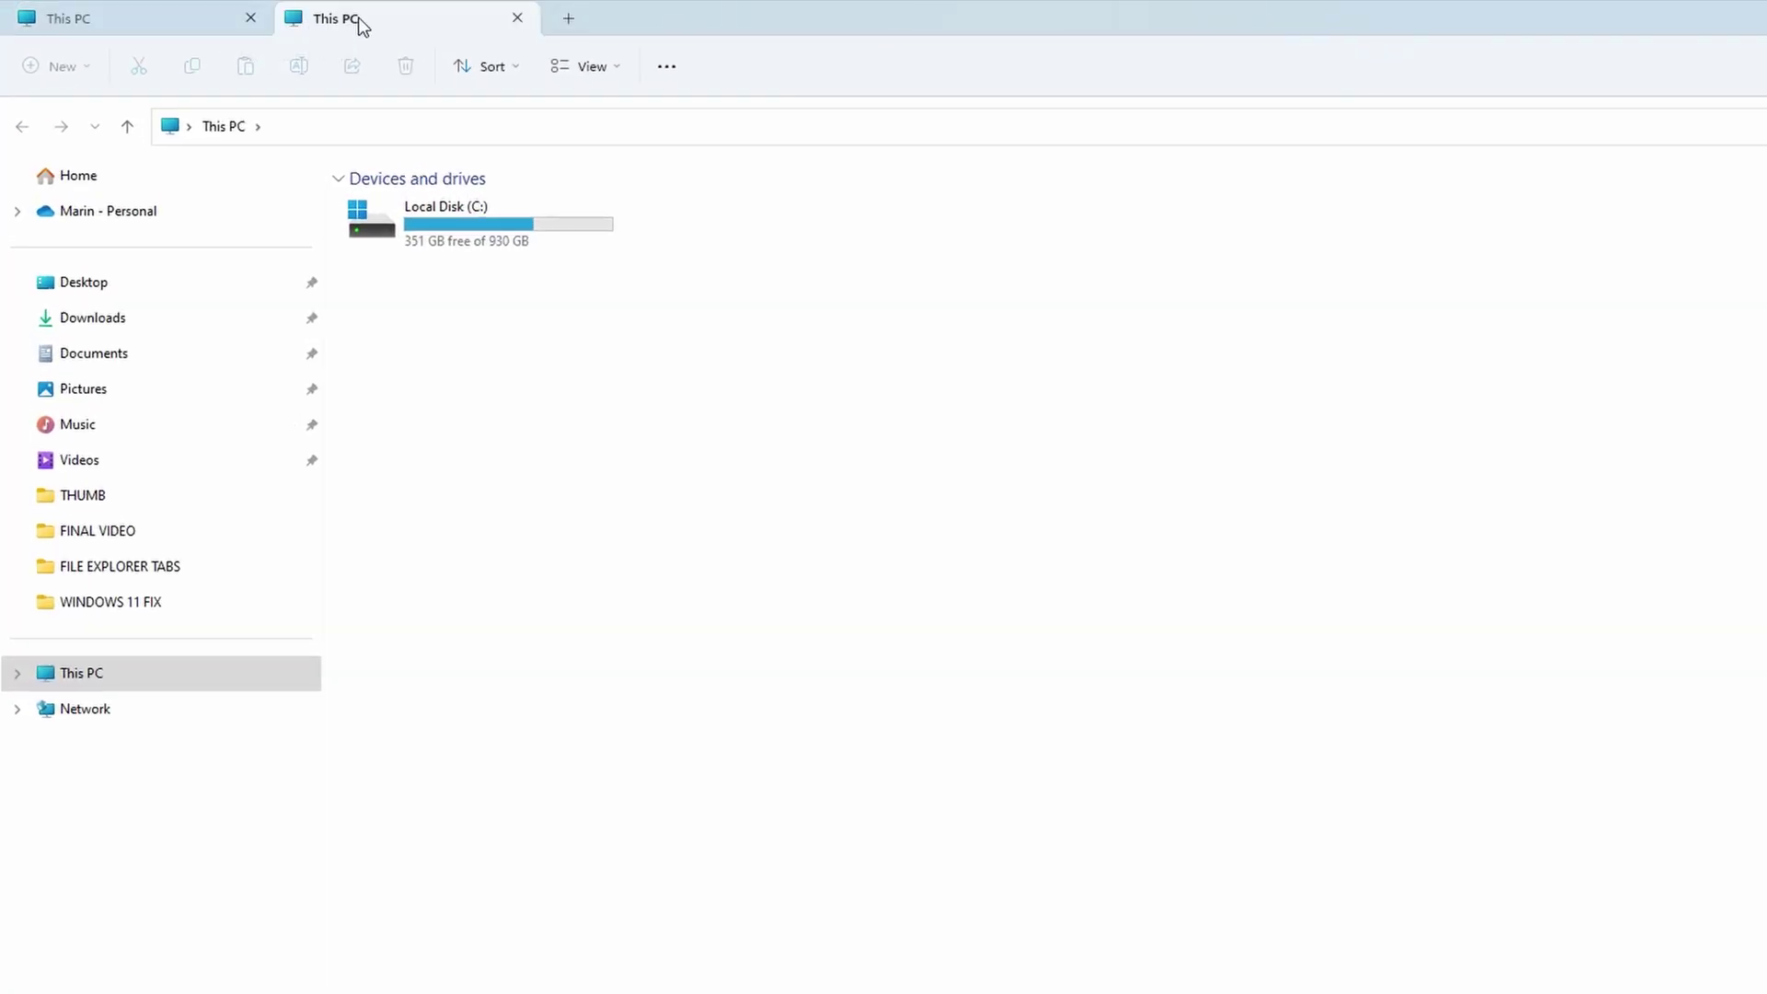
right_click(108, 425)
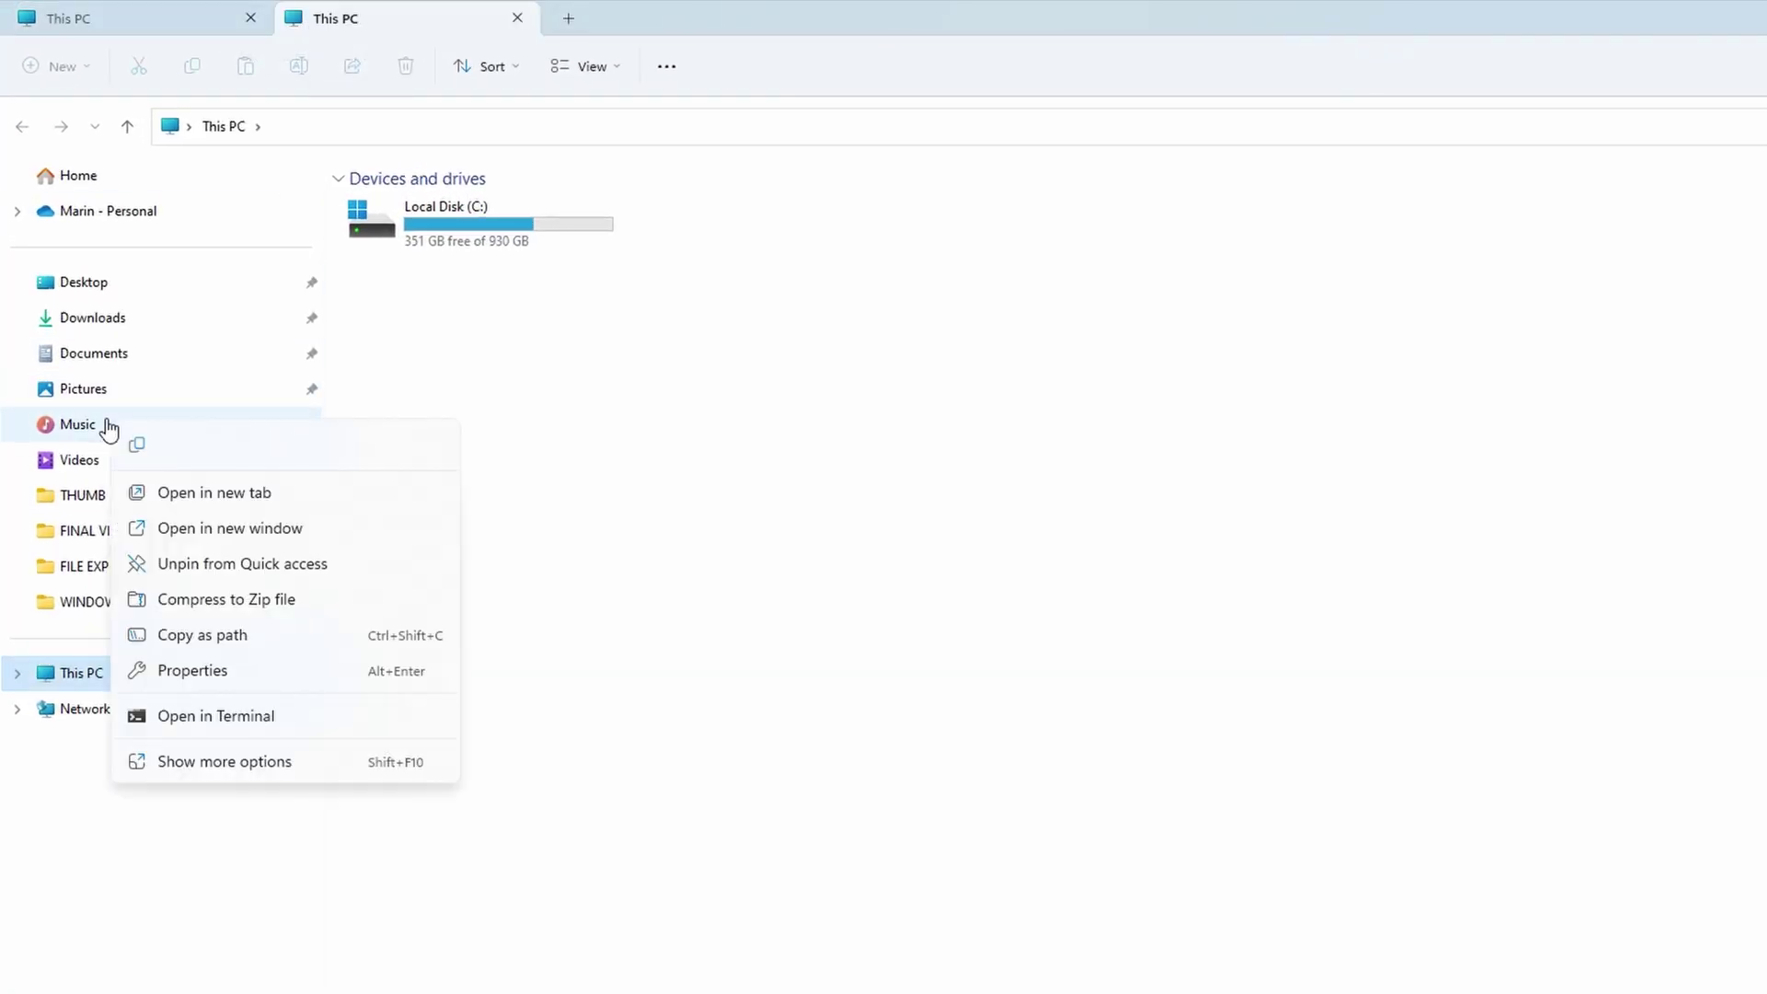
left_click(150, 492)
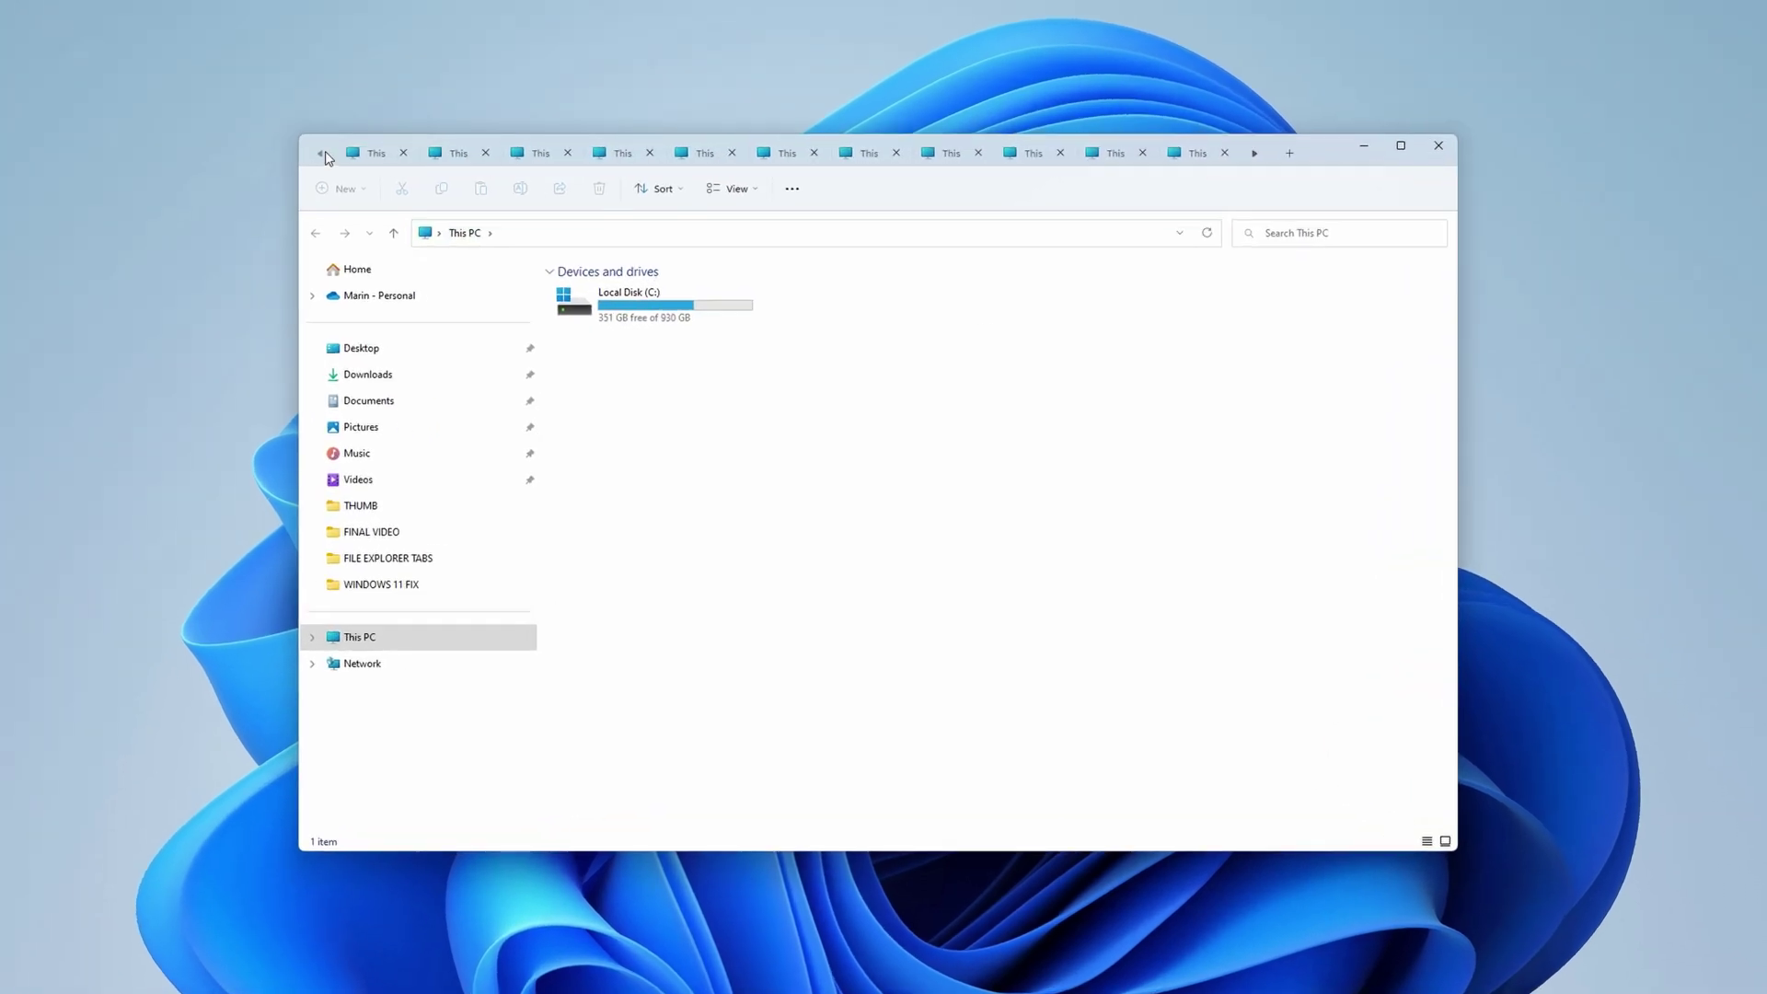
Scroll the tab strip right twice to bring the hidden This PC tabs into view.
left_click(1254, 158)
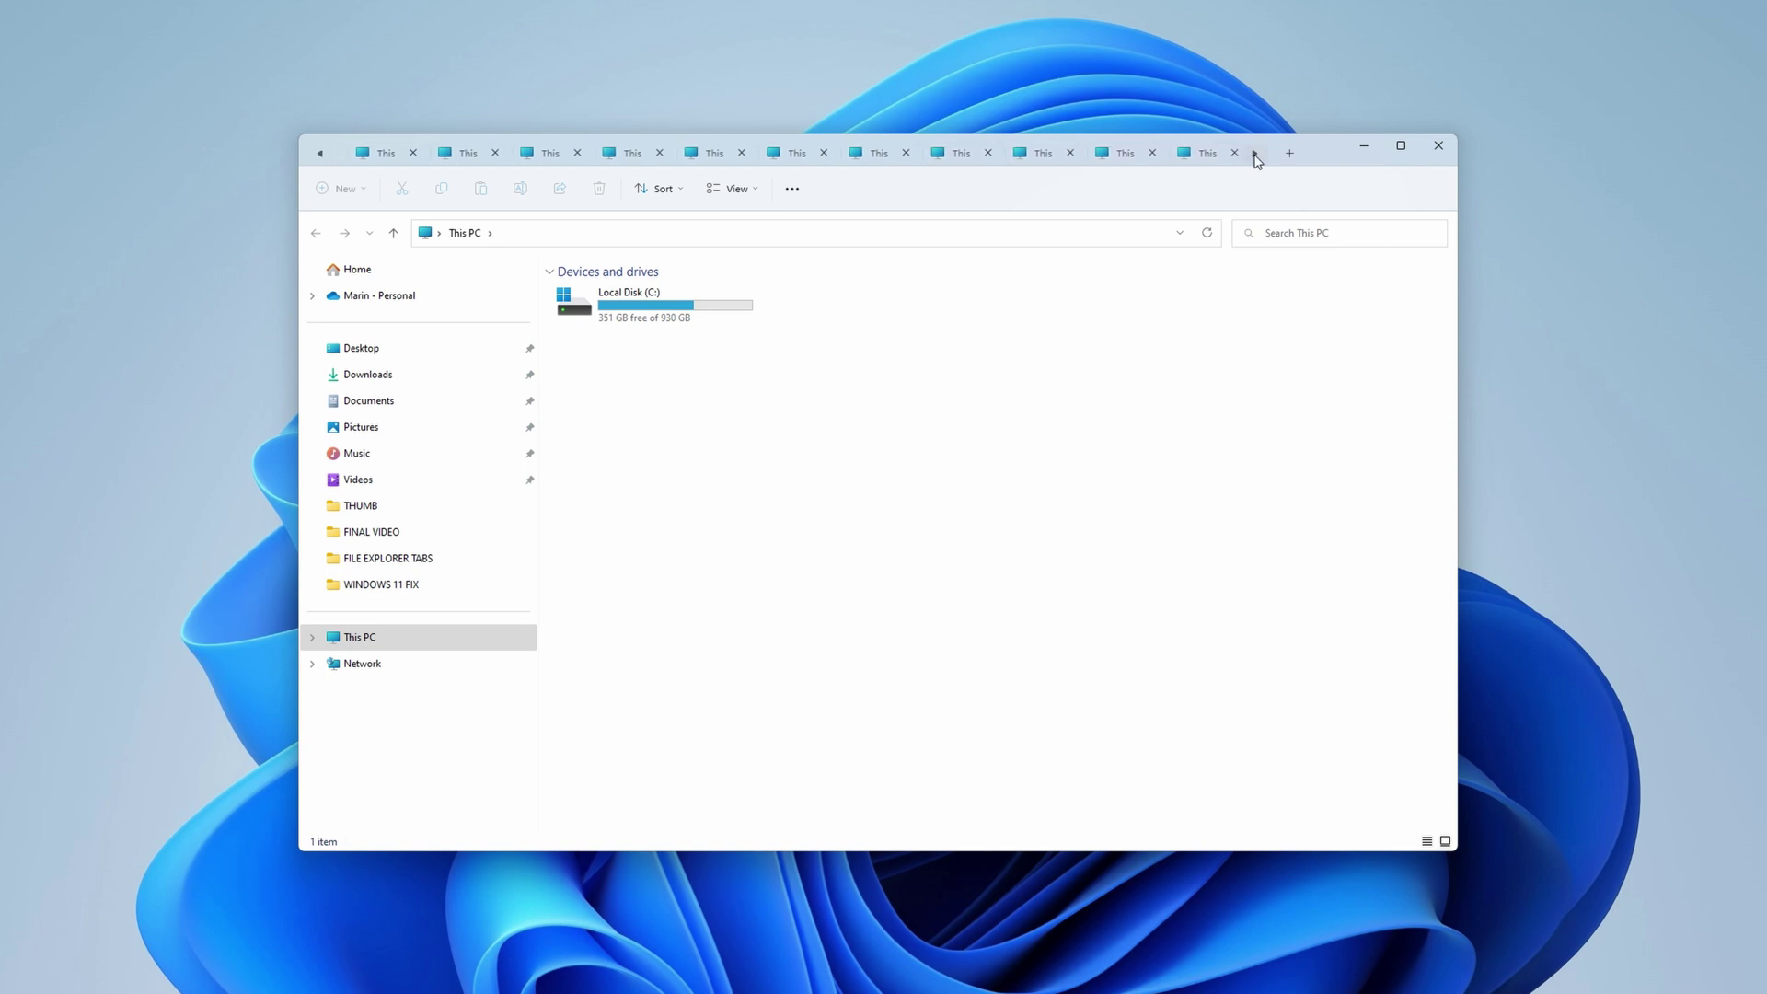
left_click(1254, 156)
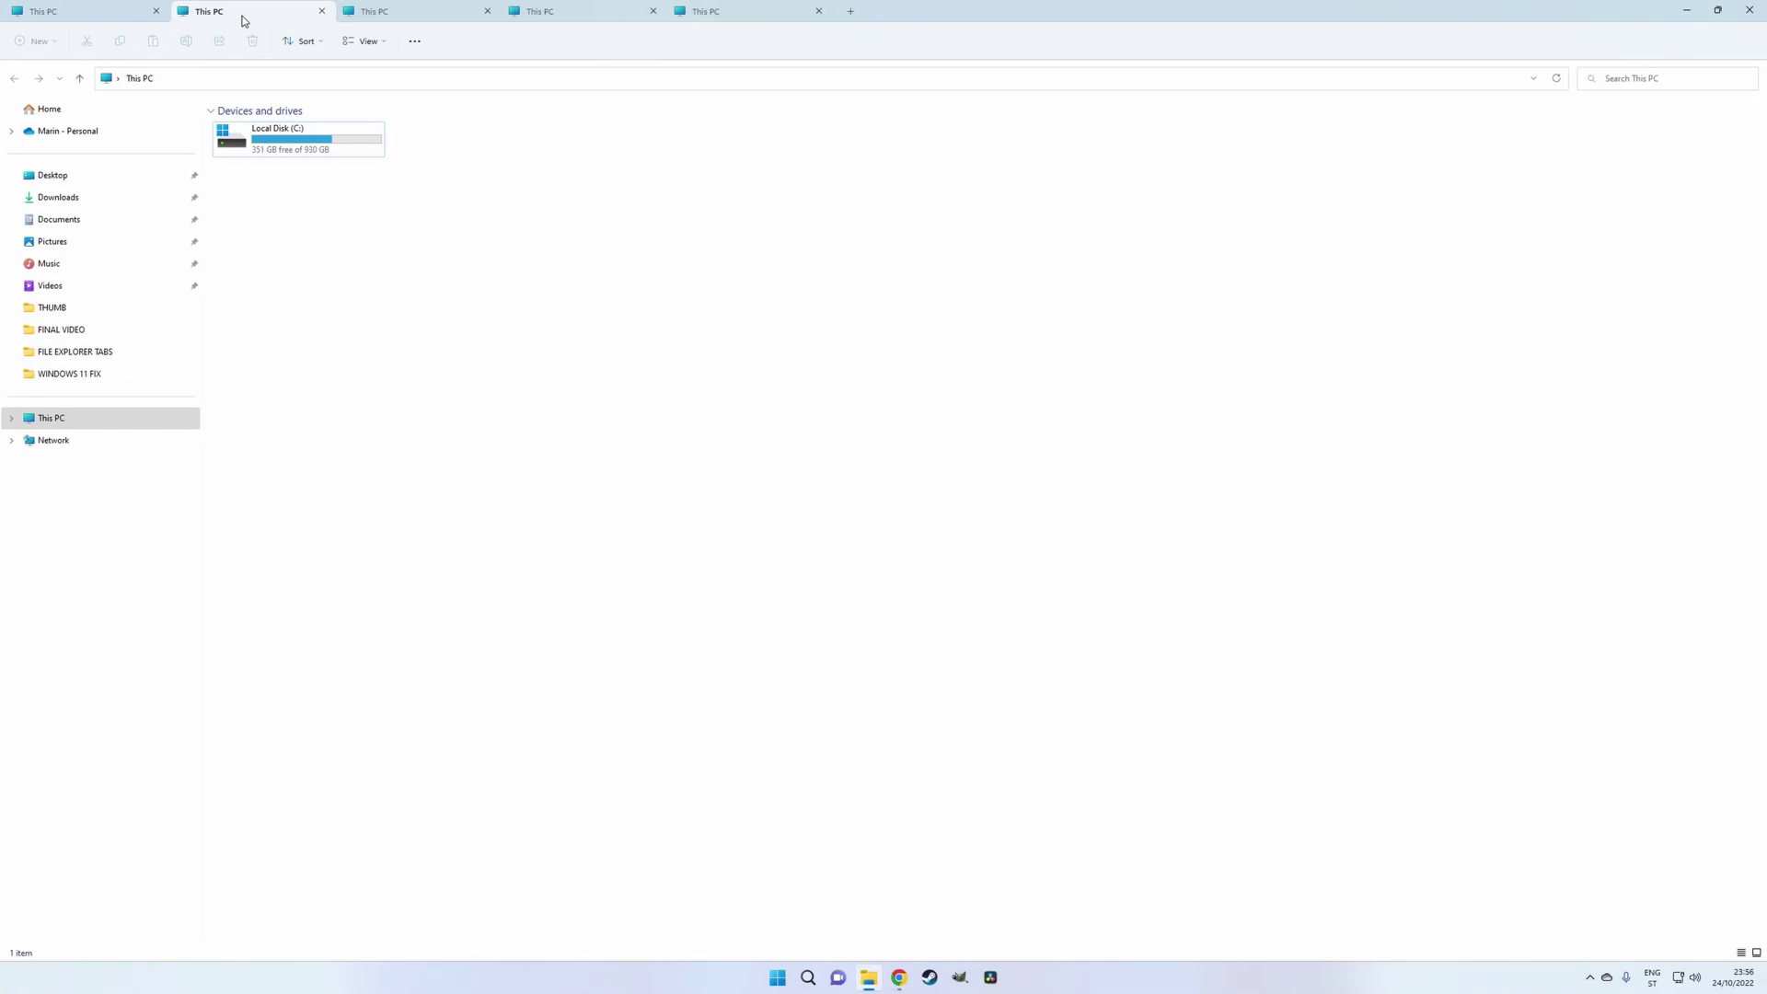
Drag This PC tabs along the tab bar, dropping the first tab into second place.
left_click_drag(233, 12, 482, 12)
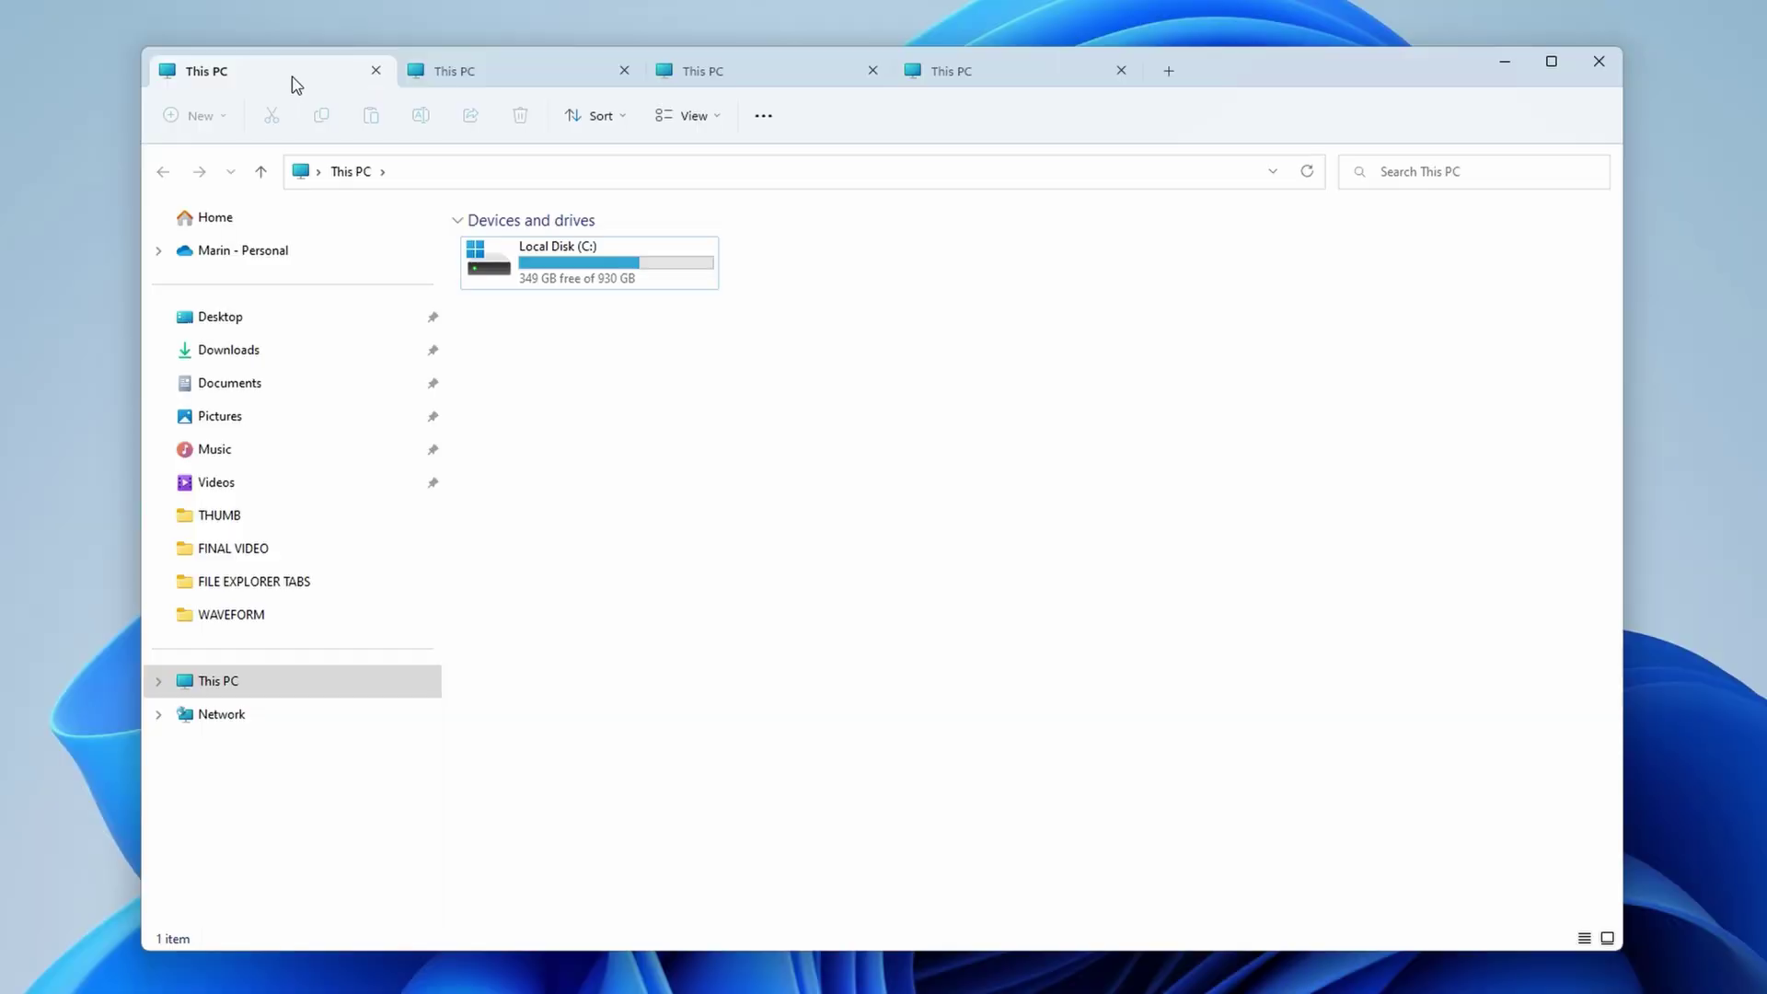
left_click_drag(301, 77, 1103, 71)
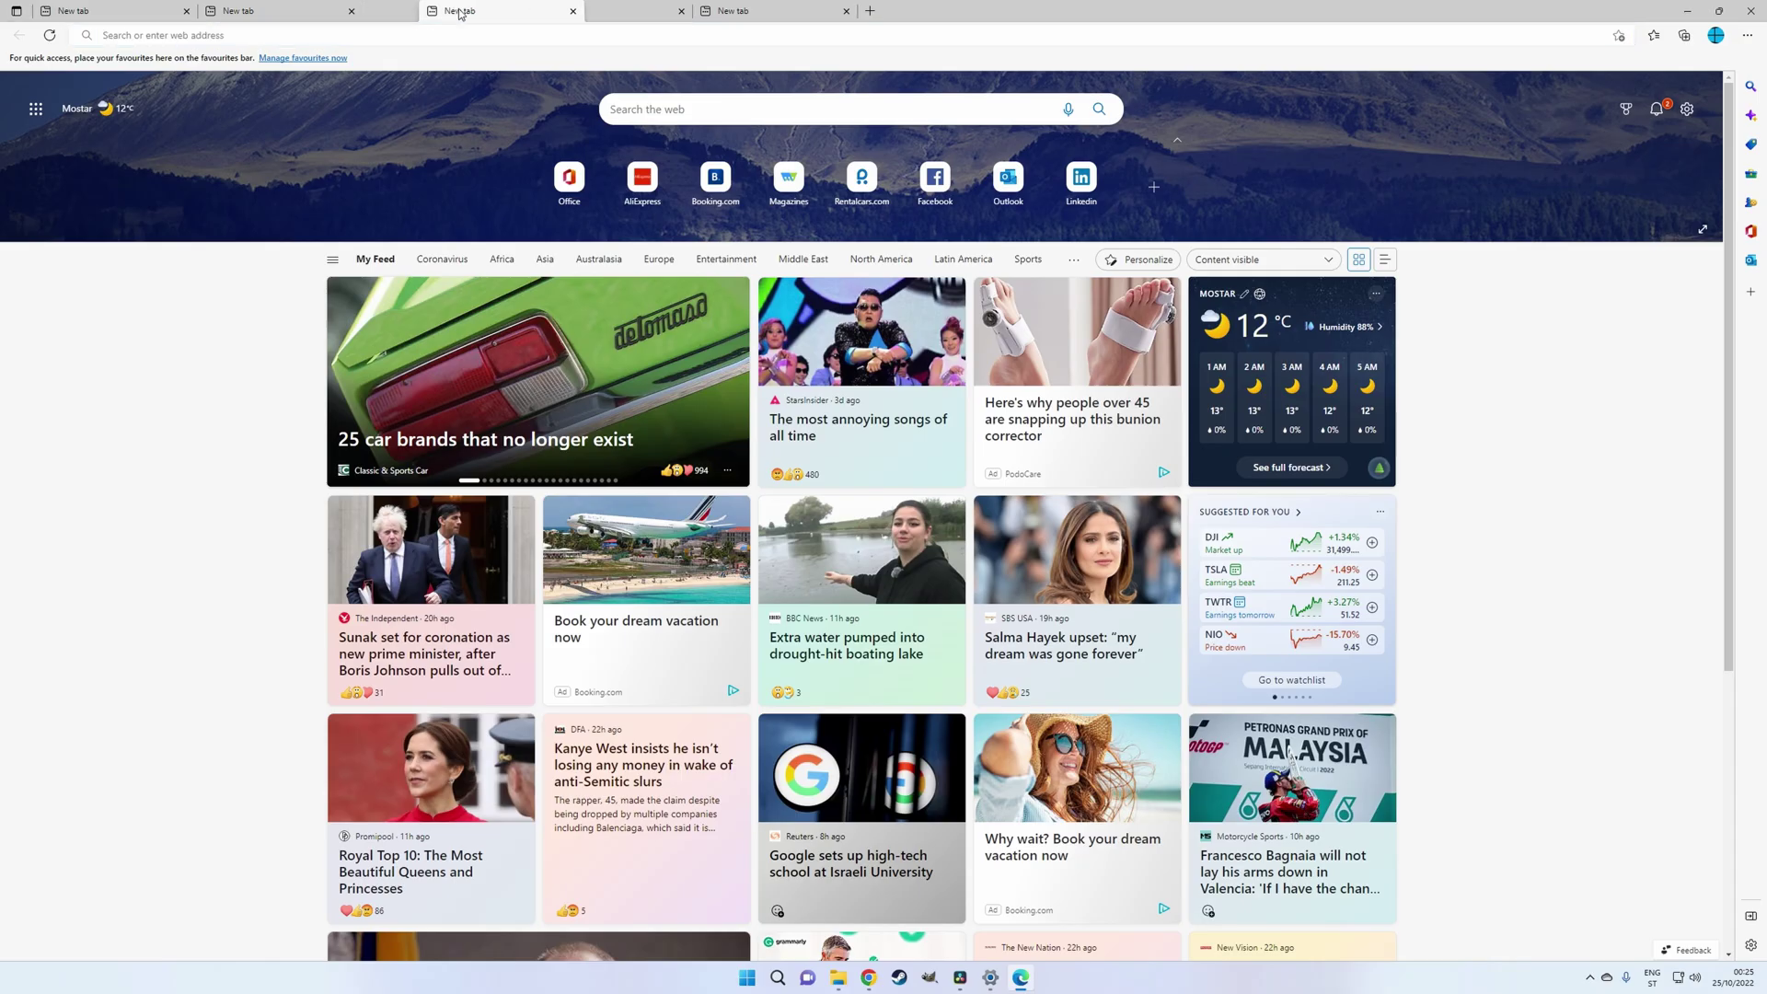
Drag one of Edge's New tab tabs to a different spot in the tab row.
left_click_drag(445, 11, 298, 10)
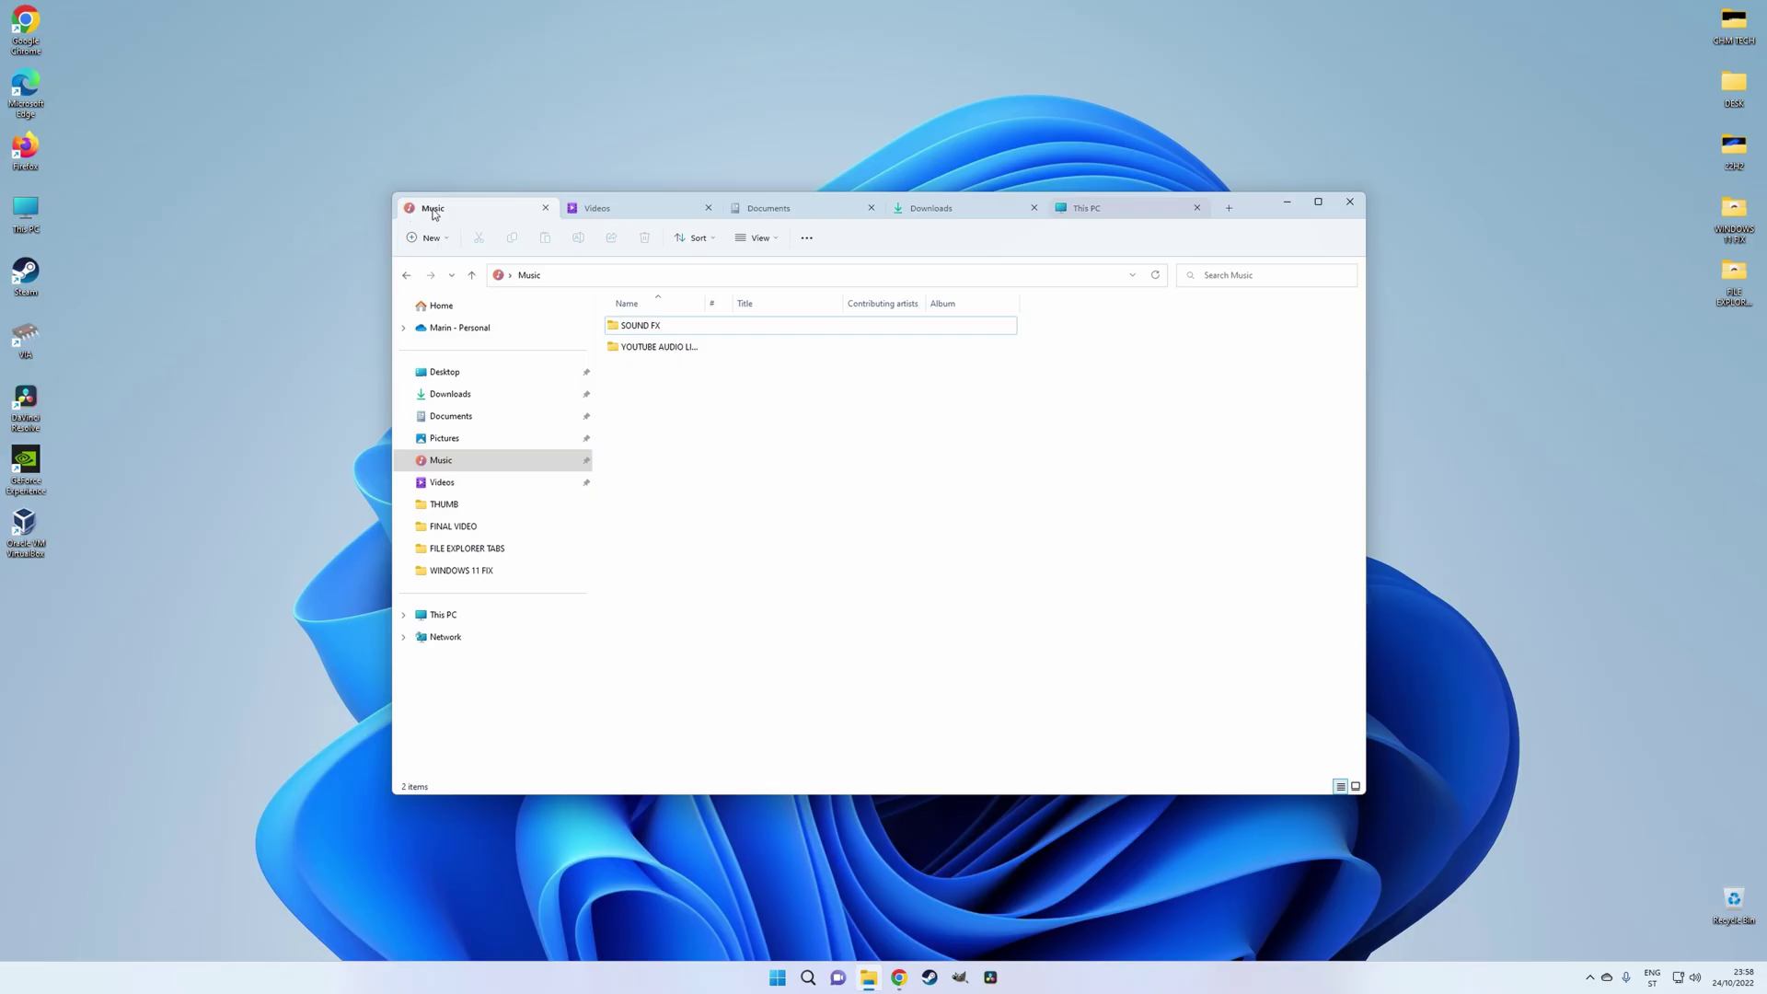
Tear the Music and Videos tabs out into their own separate windows.
left_click_drag(464, 207, 720, 153)
left_click_drag(516, 213, 714, 134)
left_click_drag(386, 173, 1150, 203)
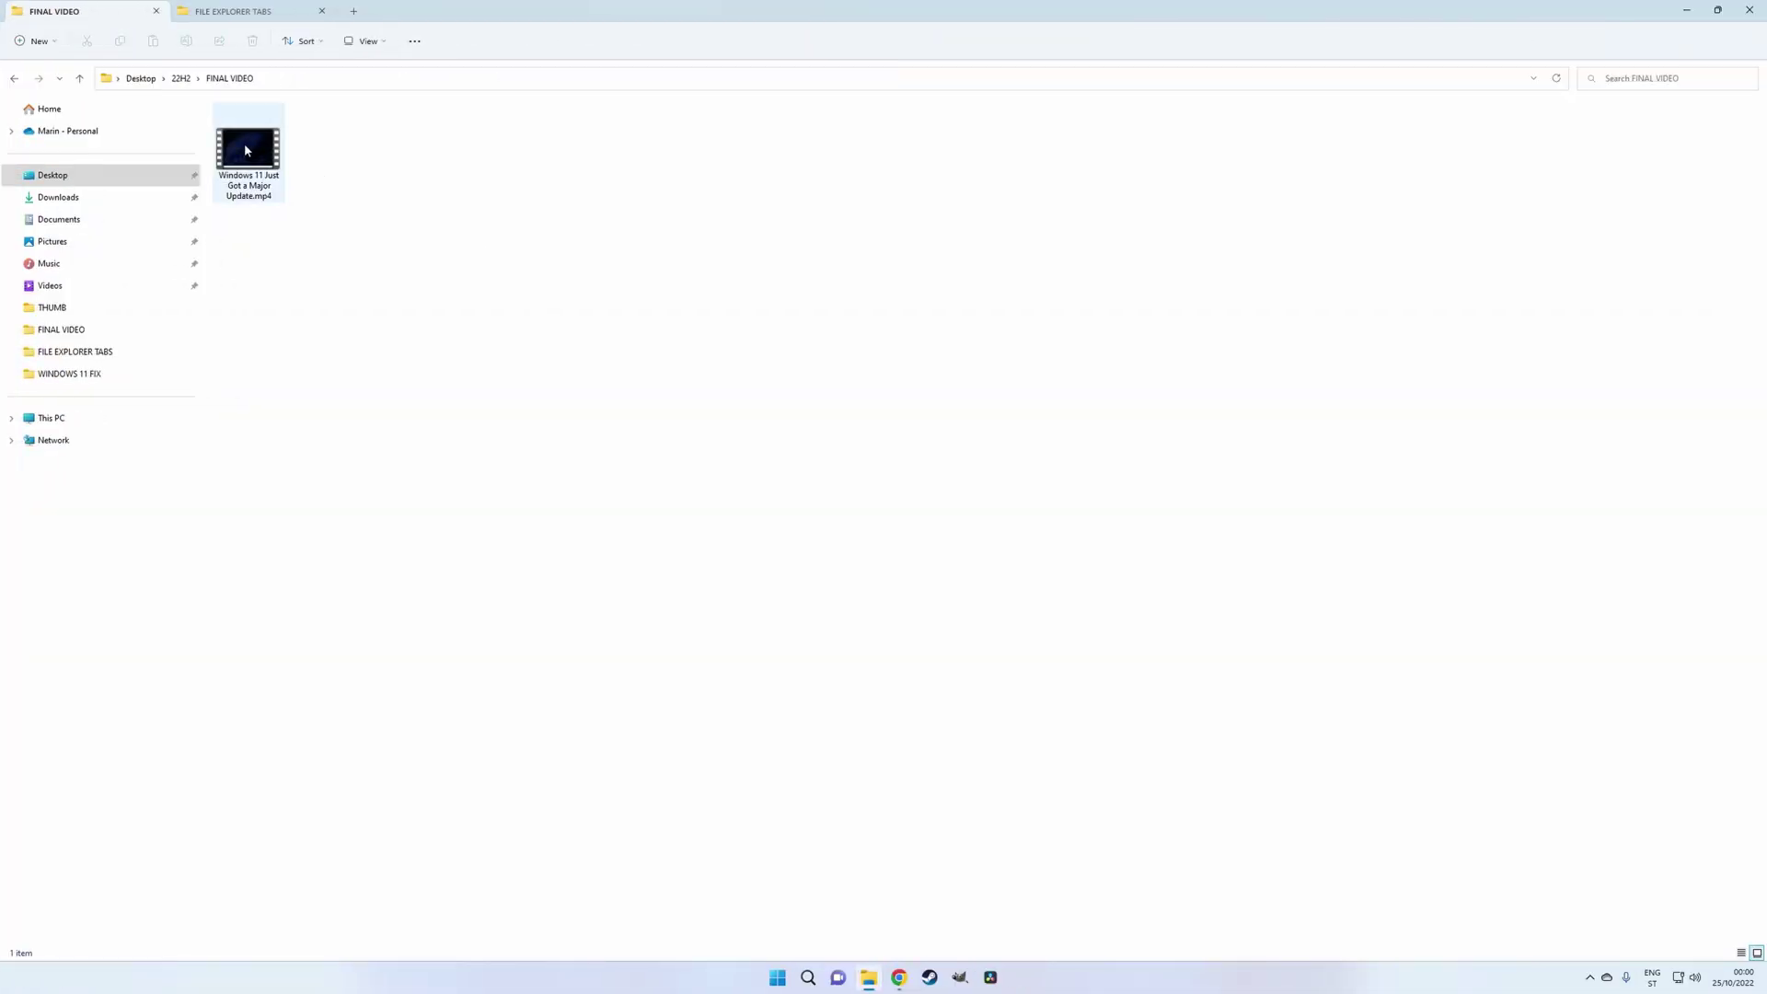
Move the Windows 11 update .mp4 into FILE EXPLORER TABS, then back into FINAL VIDEO.
left_click_drag(244, 147, 271, 233)
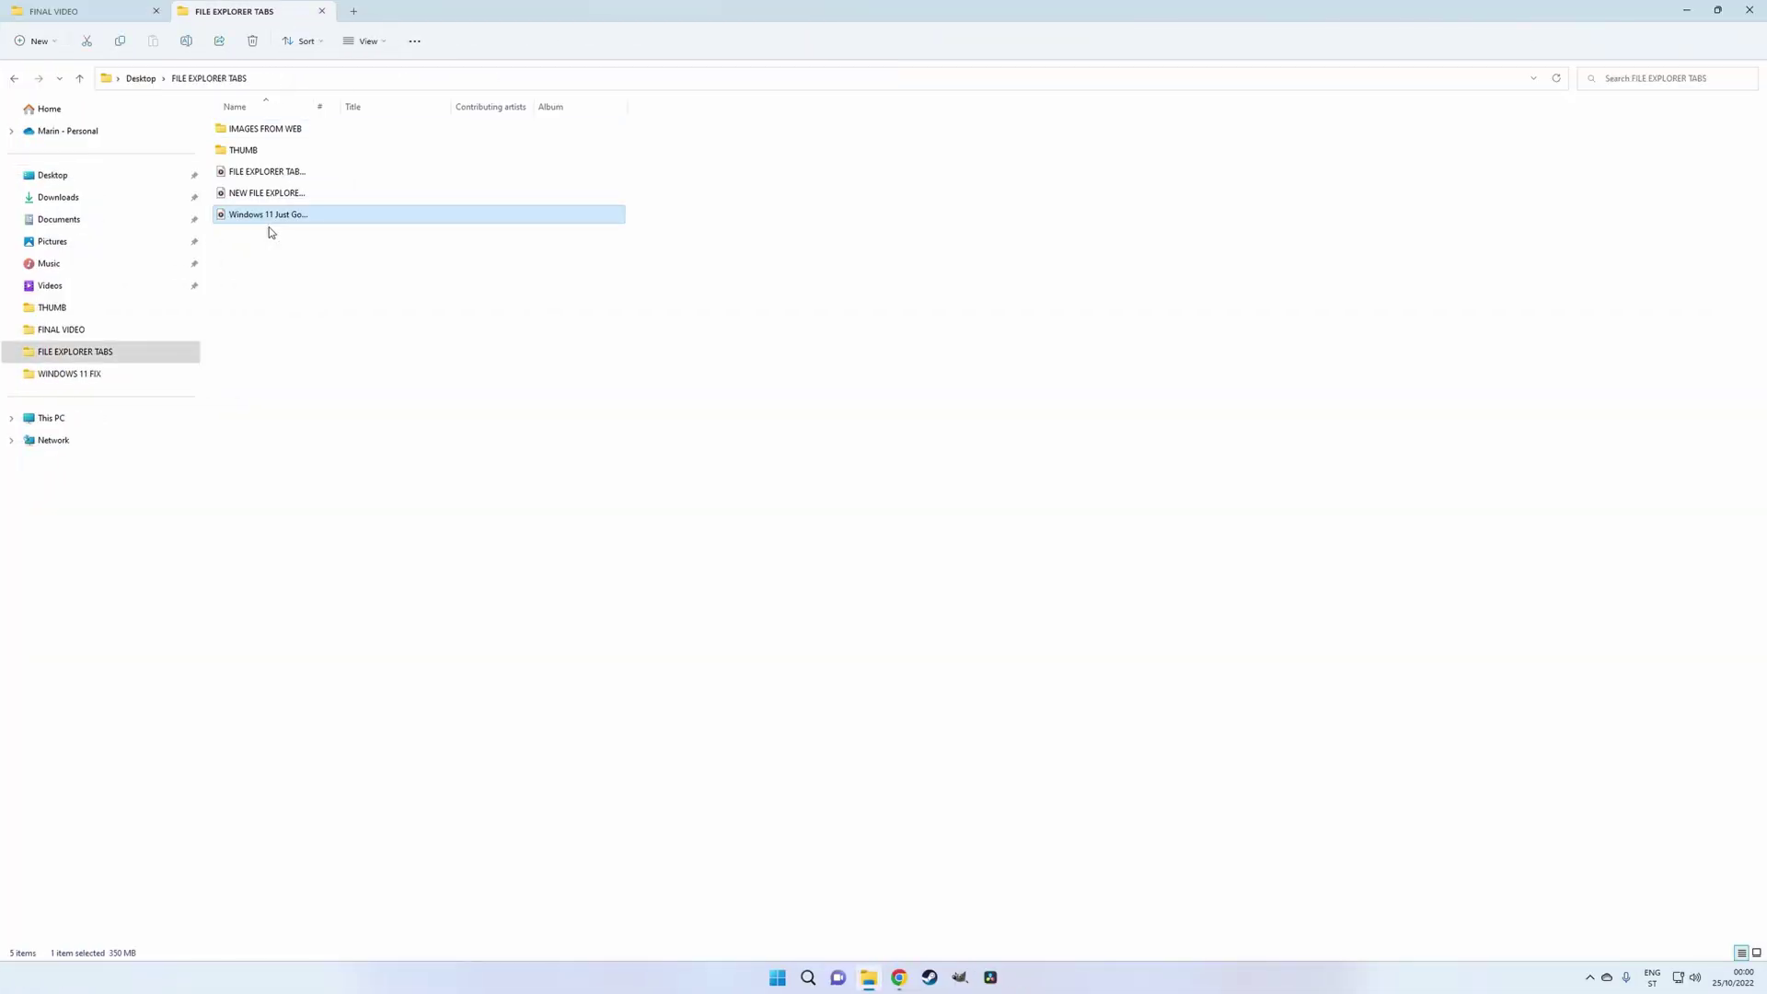
left_click_drag(141, 48, 361, 234)
left_click(347, 206)
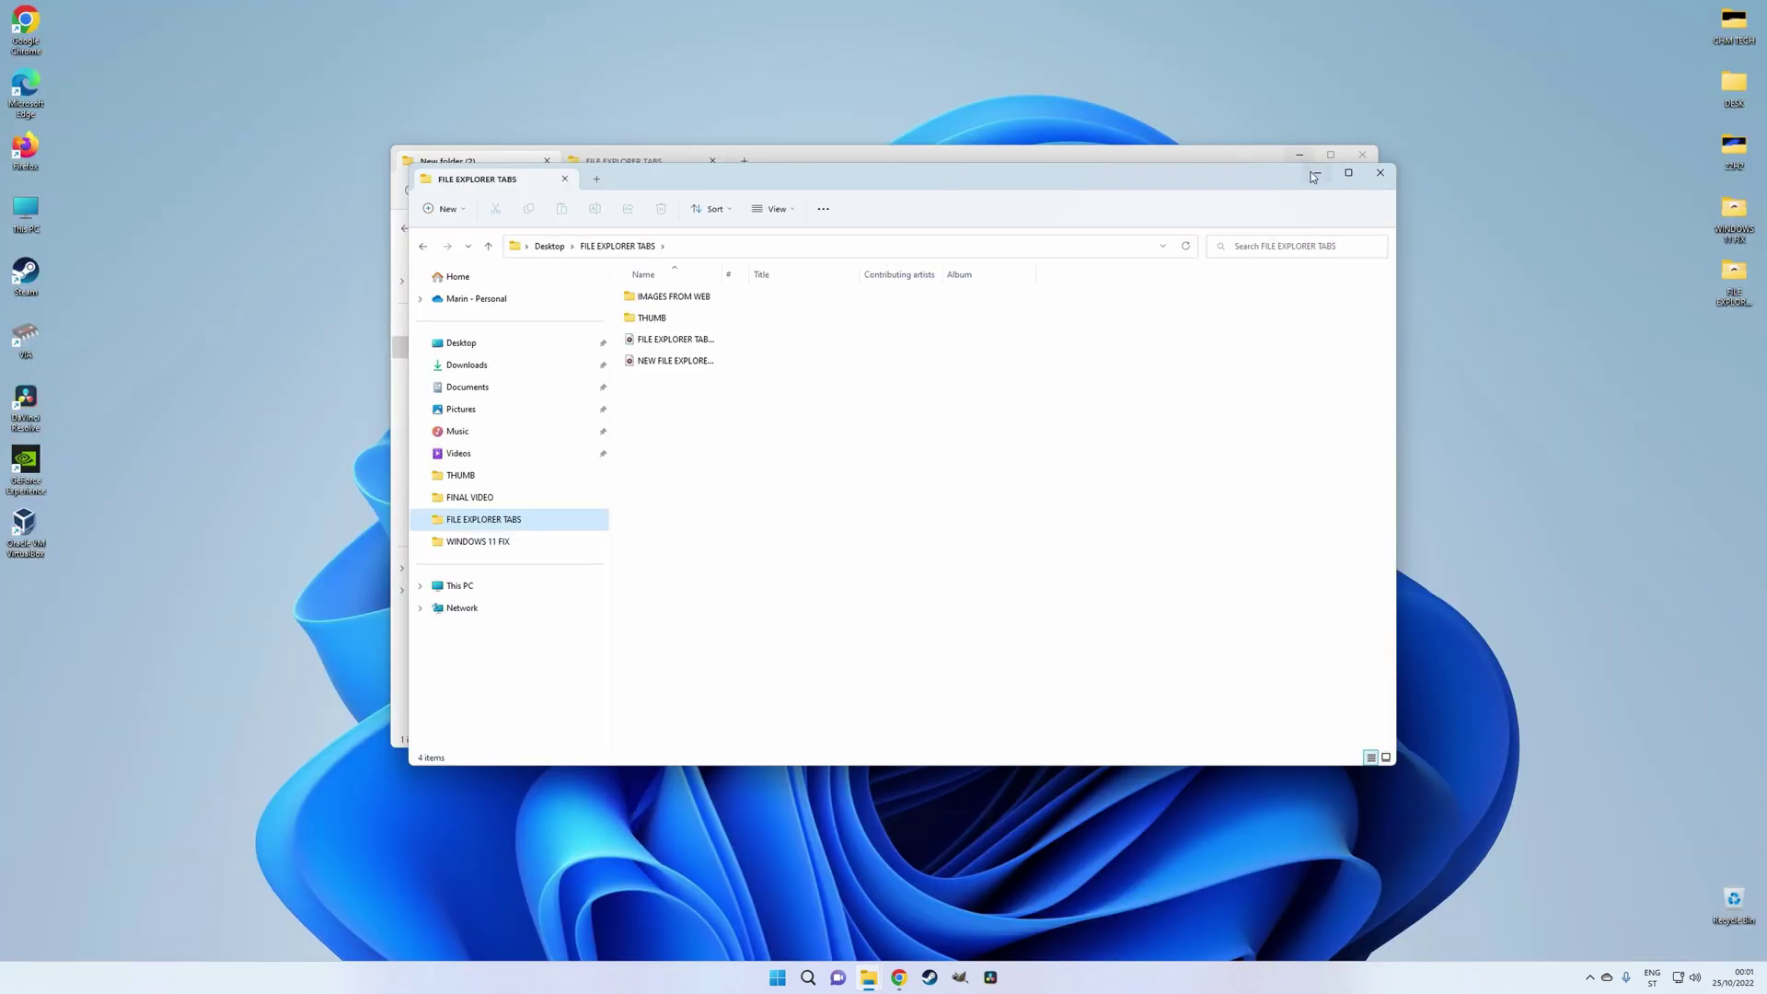
Minimize FILE EXPLORER TABS, move the StartAllBack setup file there, then back to New folder (2).
left_click(1313, 175)
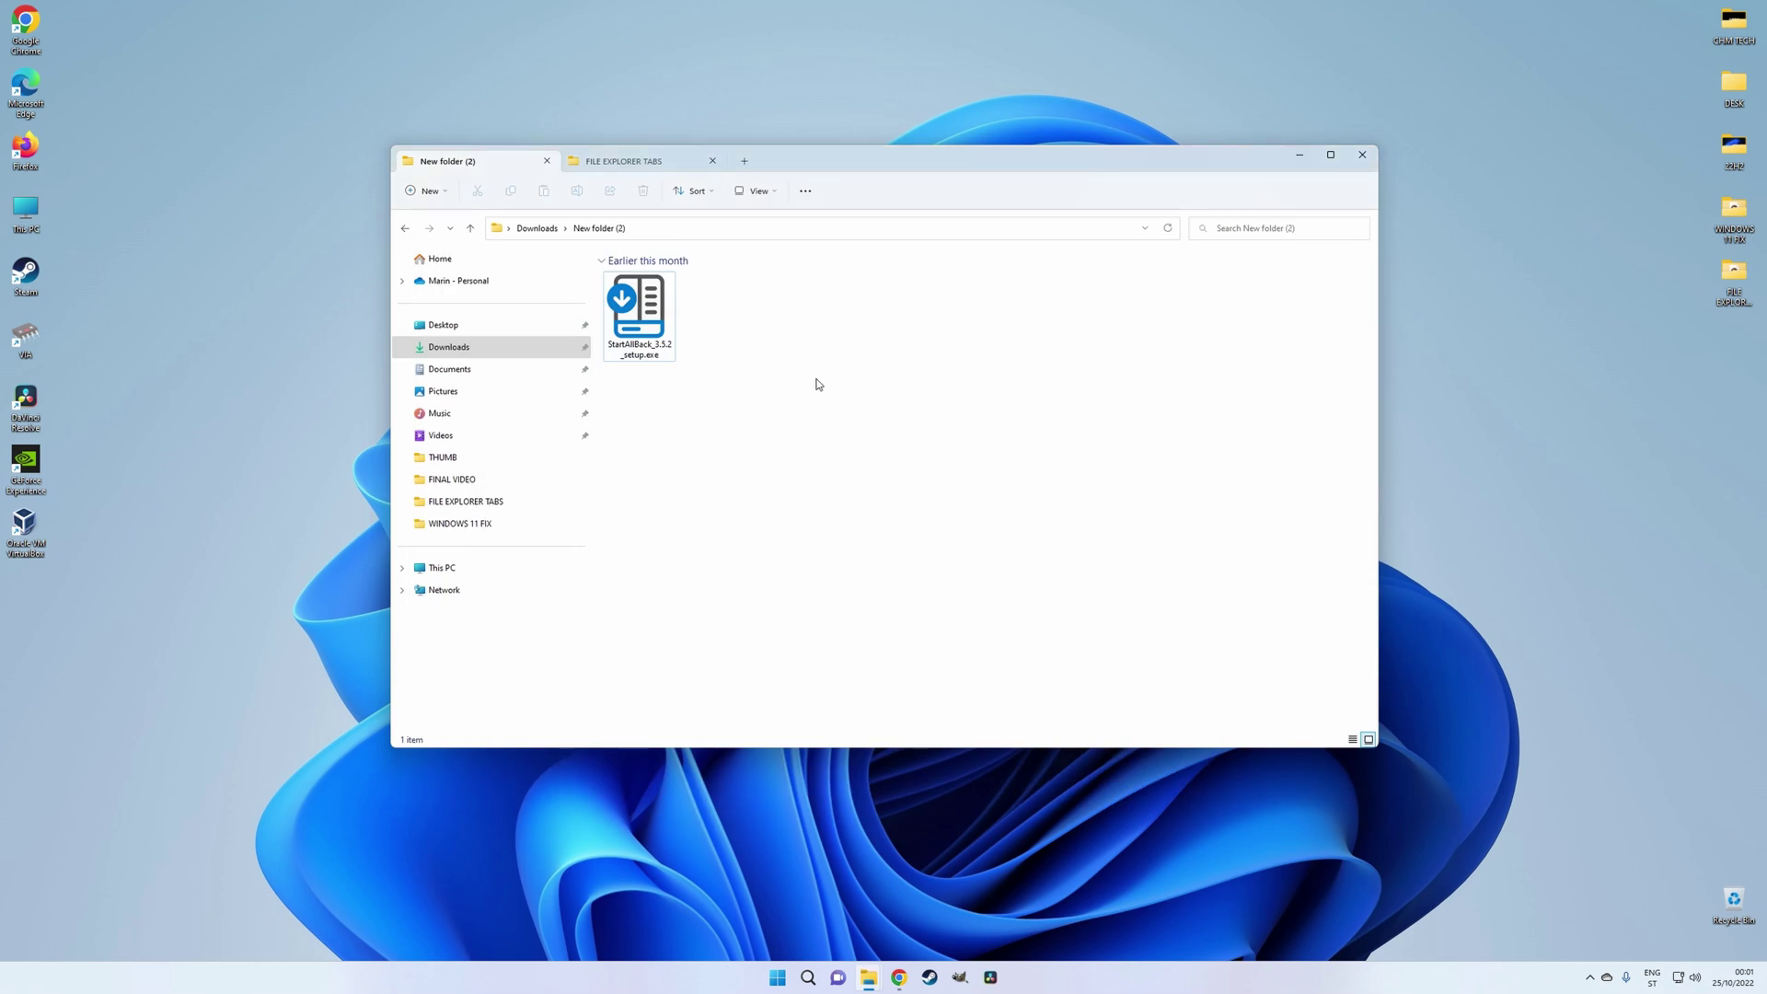
left_click_drag(643, 342, 708, 511)
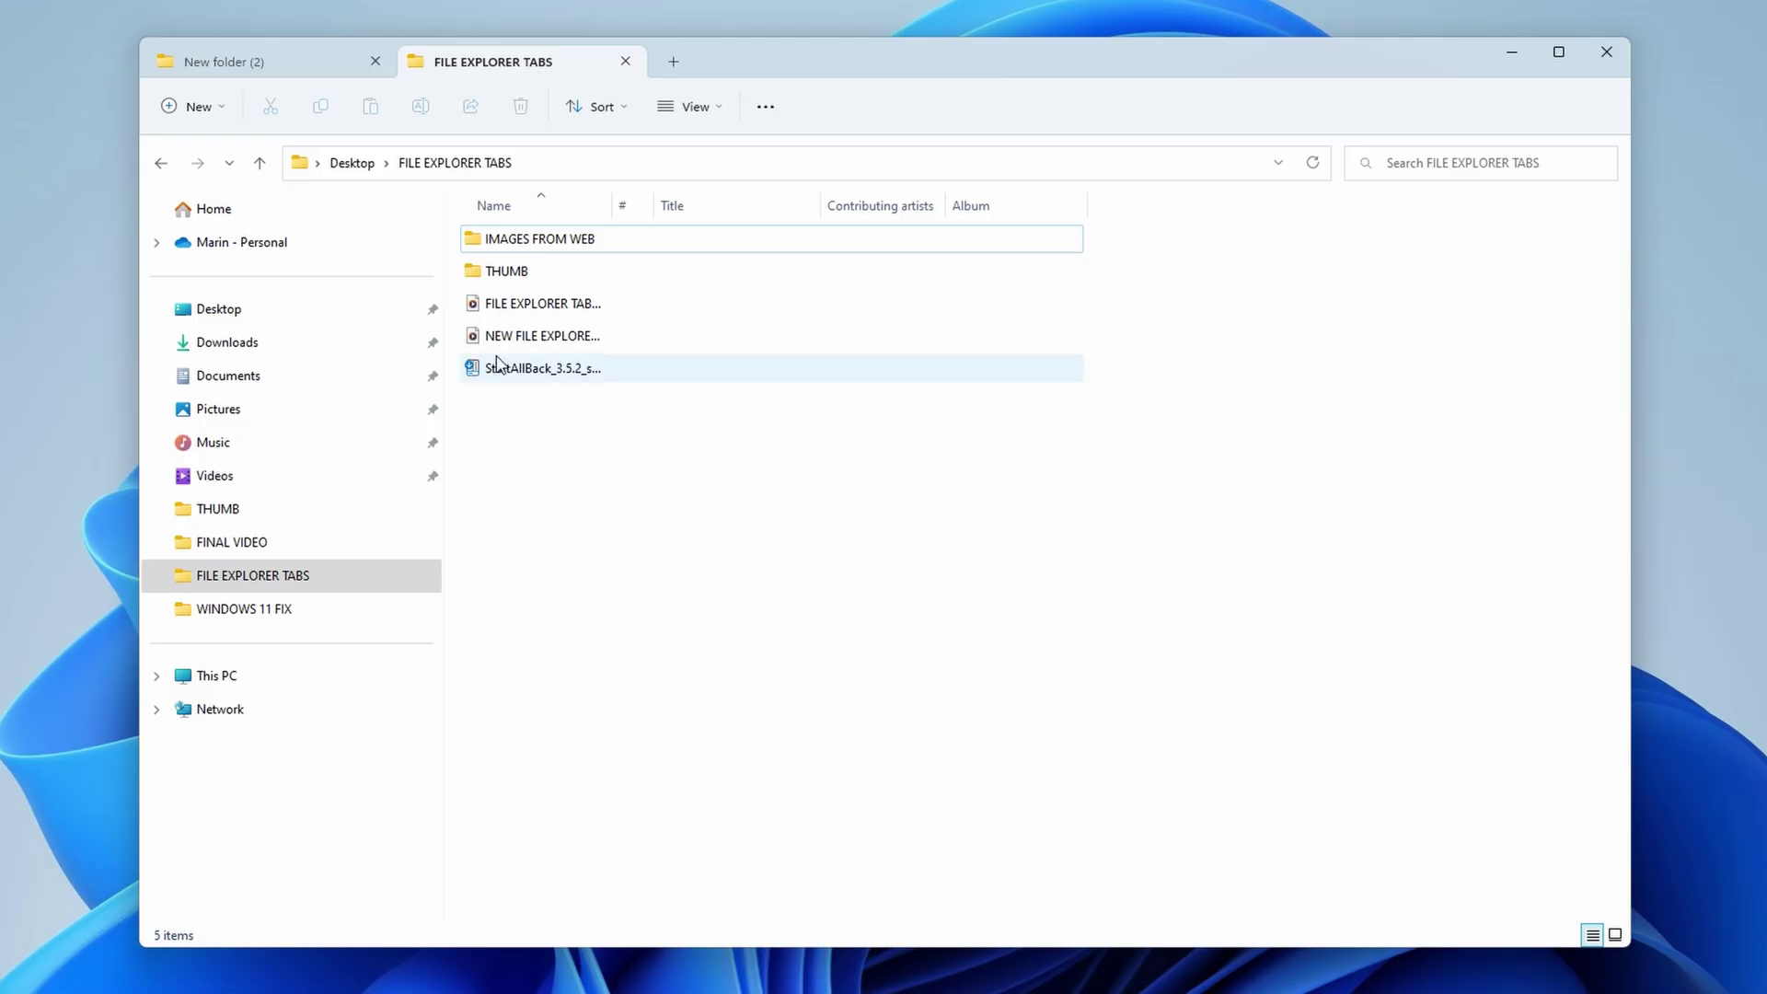
left_click_drag(497, 376, 574, 355)
left_click(762, 394)
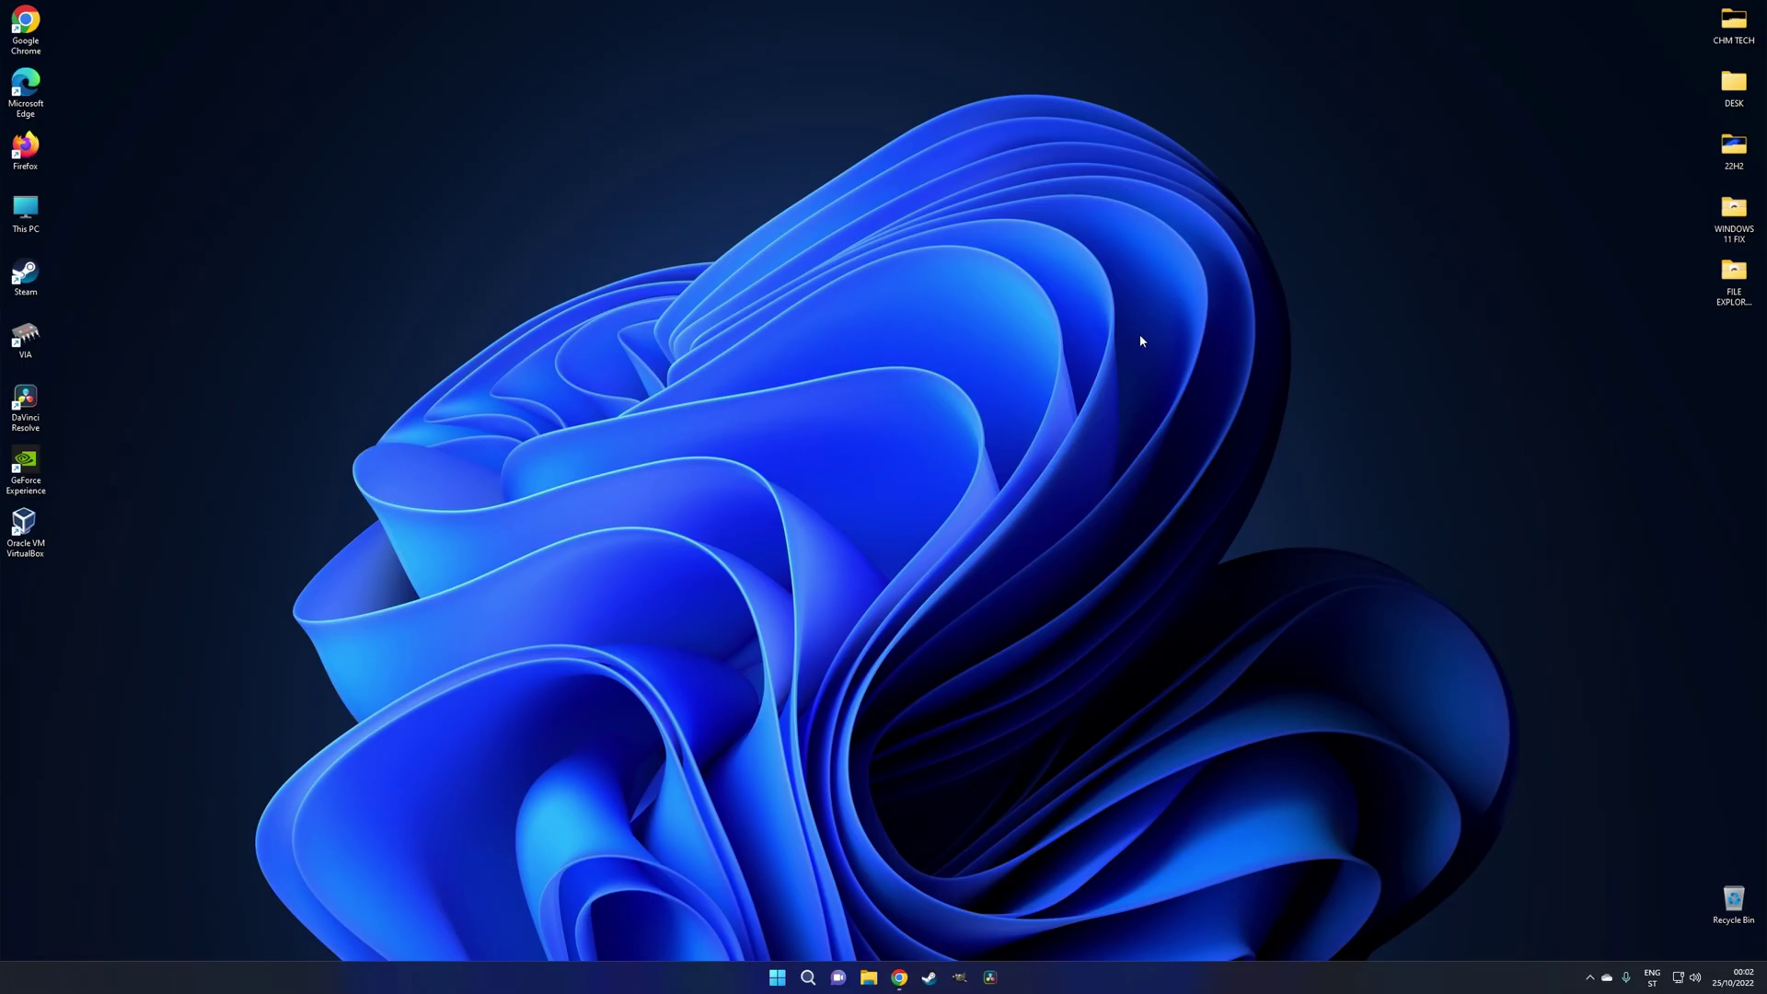
Open File Explorer with Win+E, add two more This PC tabs, then close all but one.
key("super+e")
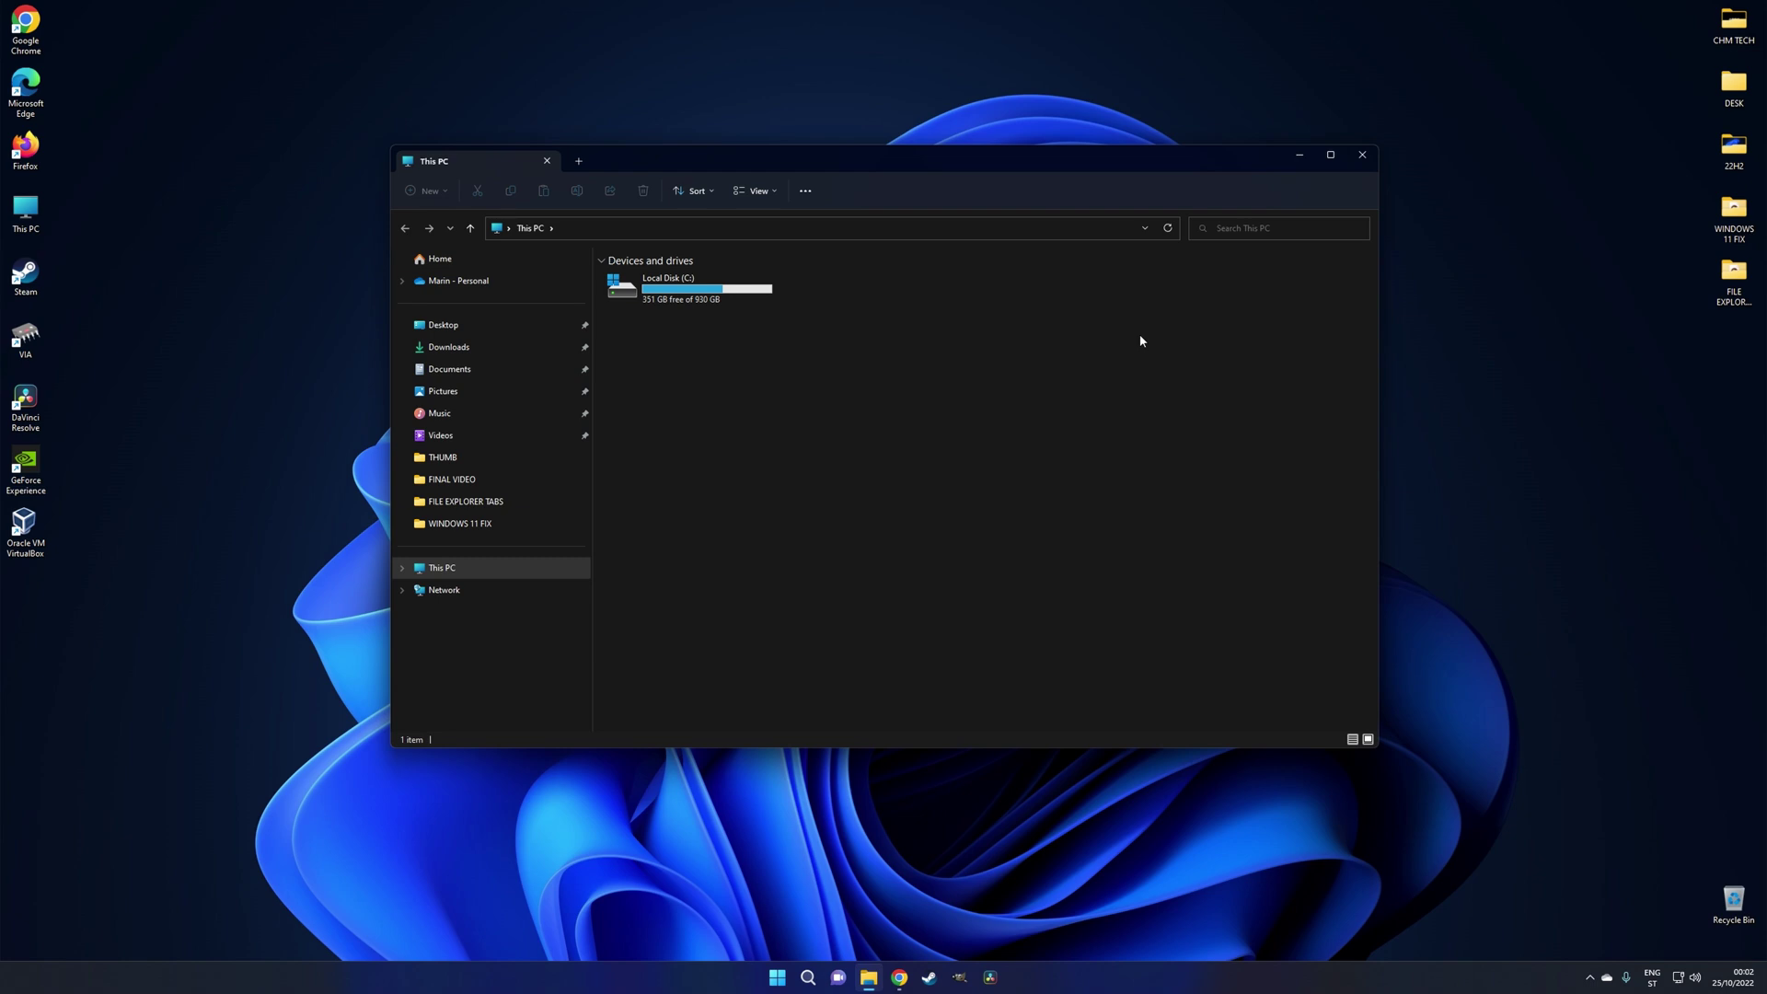
left_click(579, 162)
left_click(745, 156)
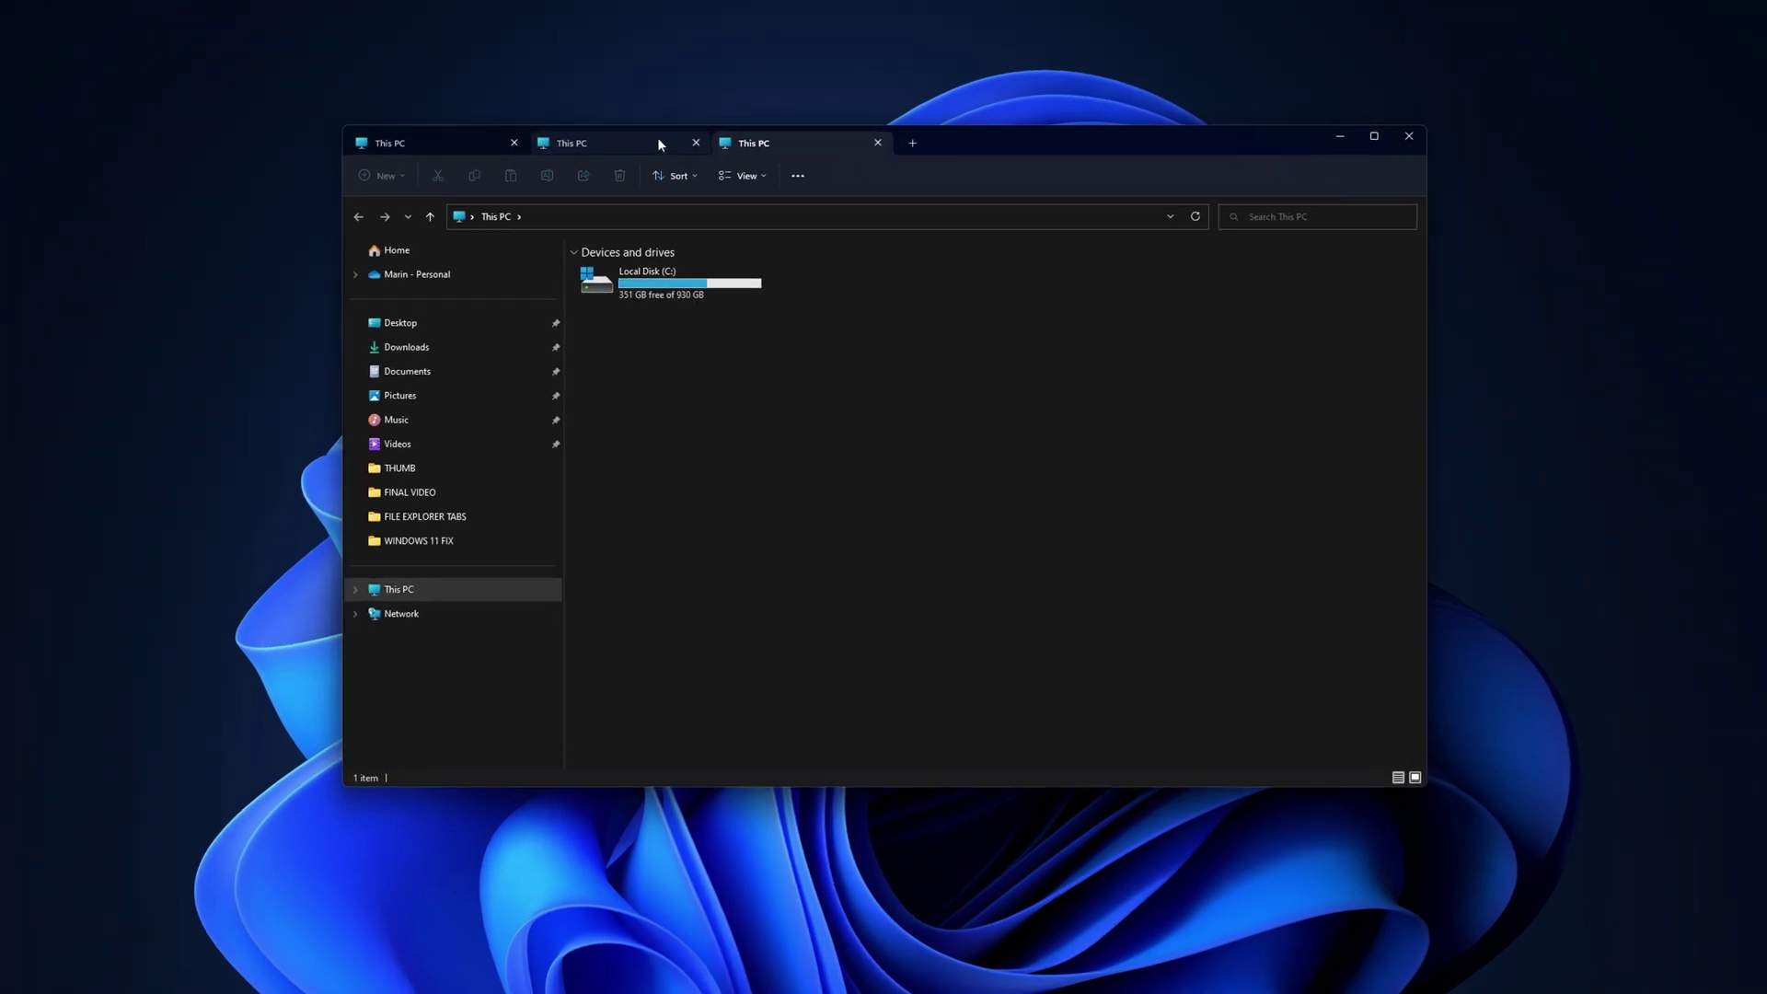
right_click(450, 140)
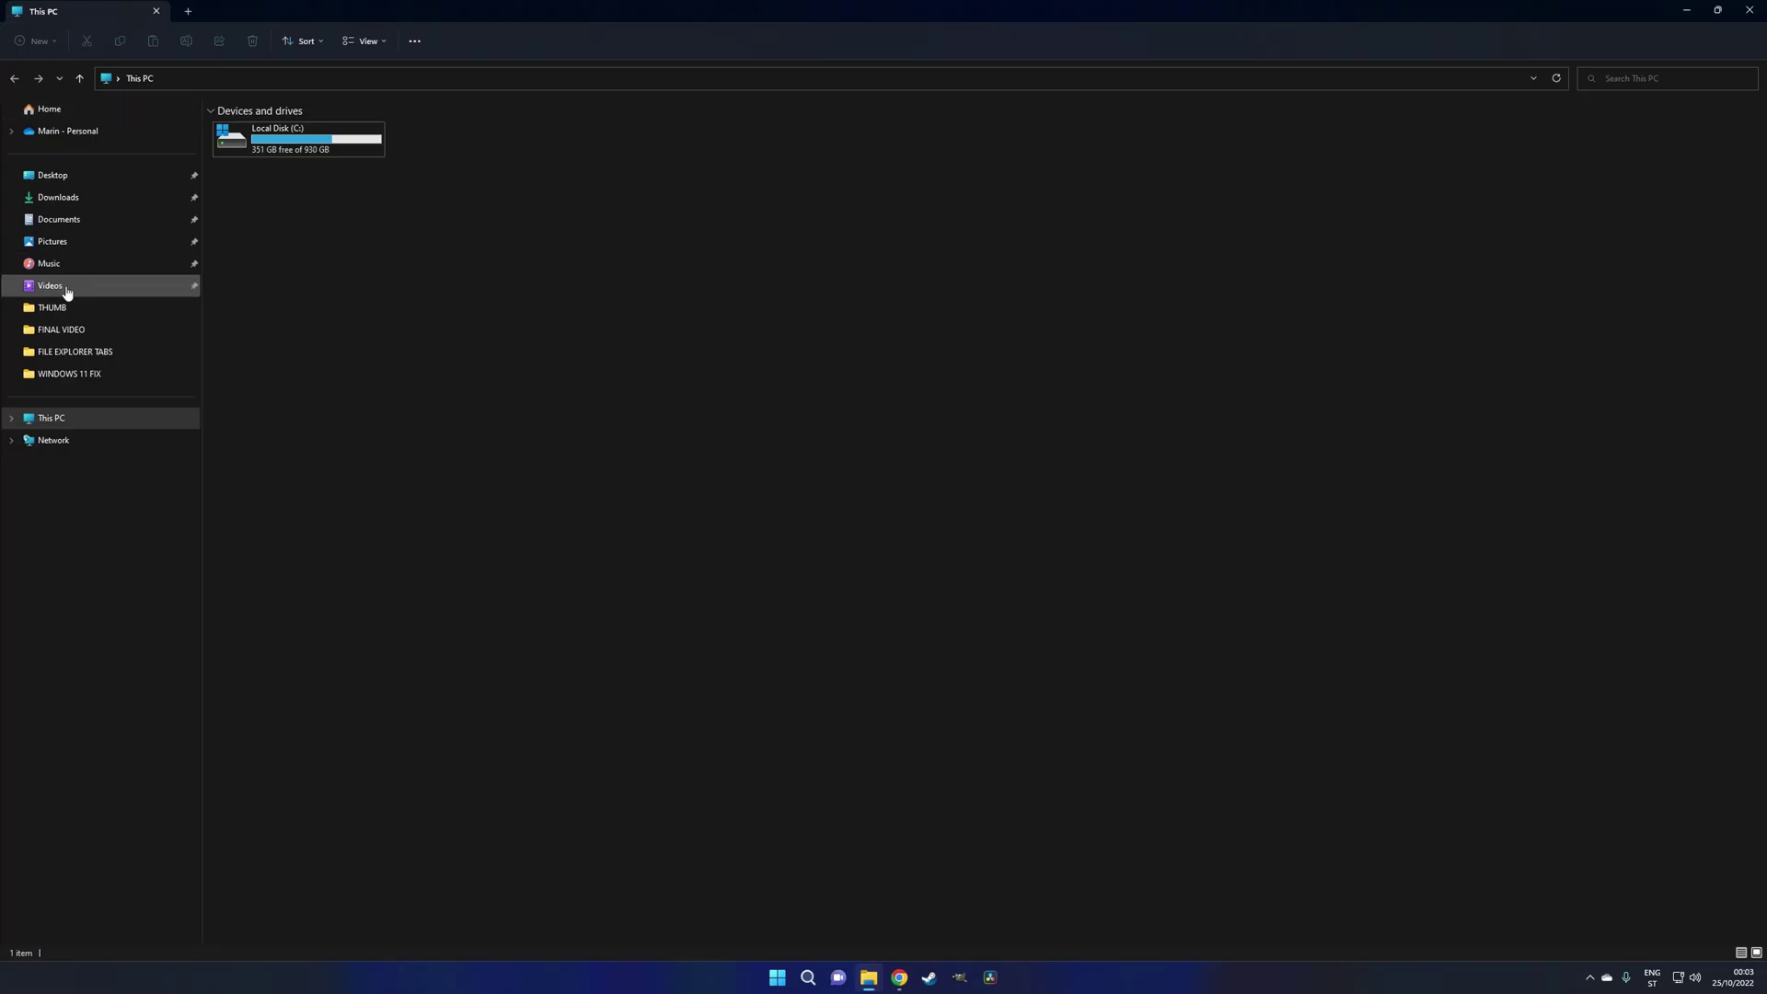
Open the Videos and Music folders each in a new tab from the navigation pane.
right_click(66, 293)
left_click(147, 335)
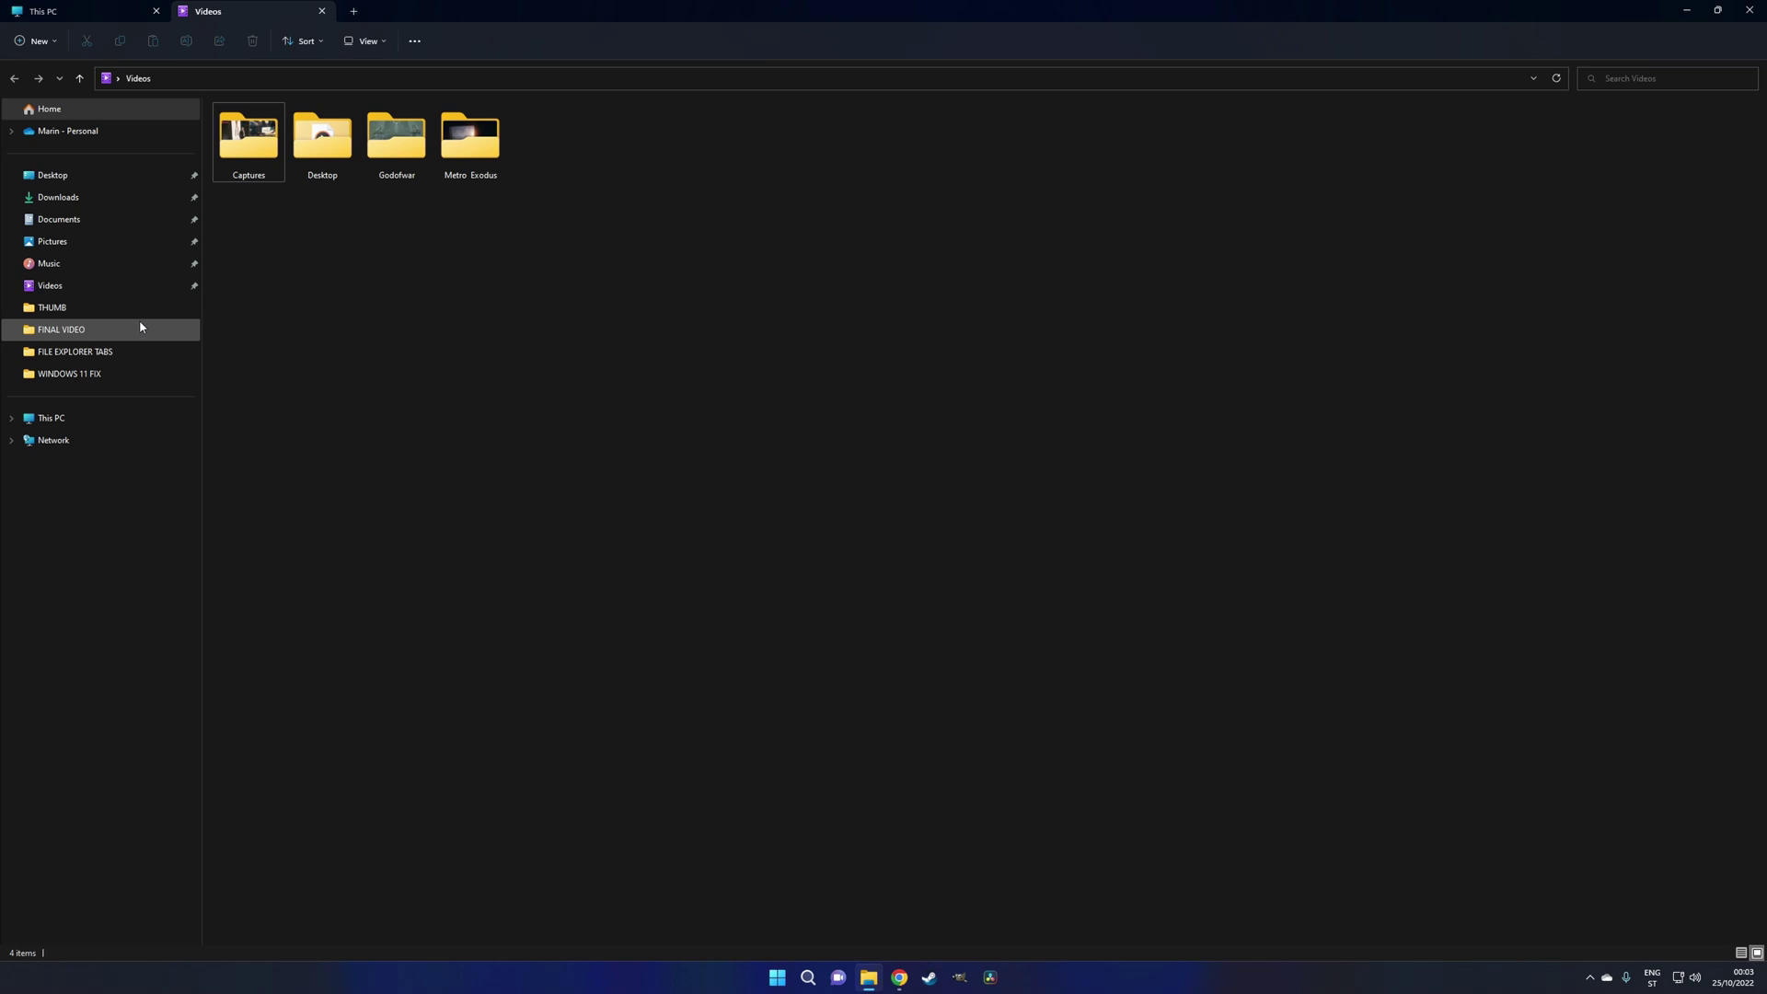
right_click(56, 278)
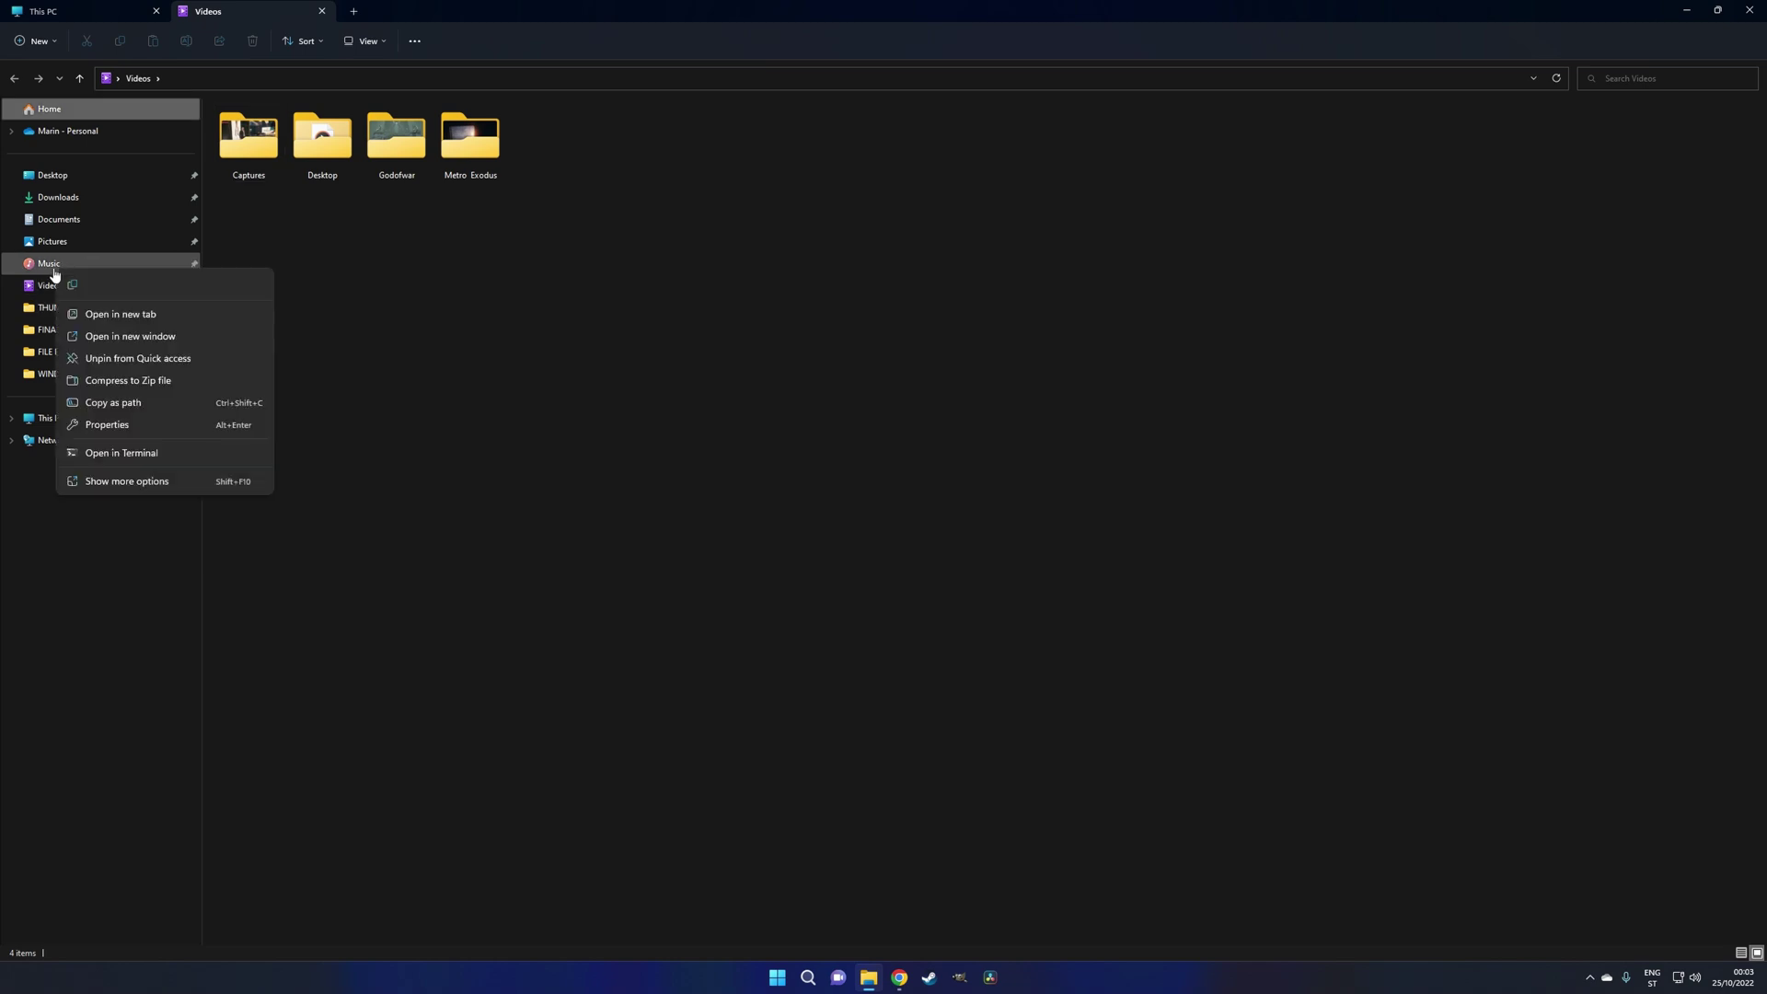
left_click(134, 318)
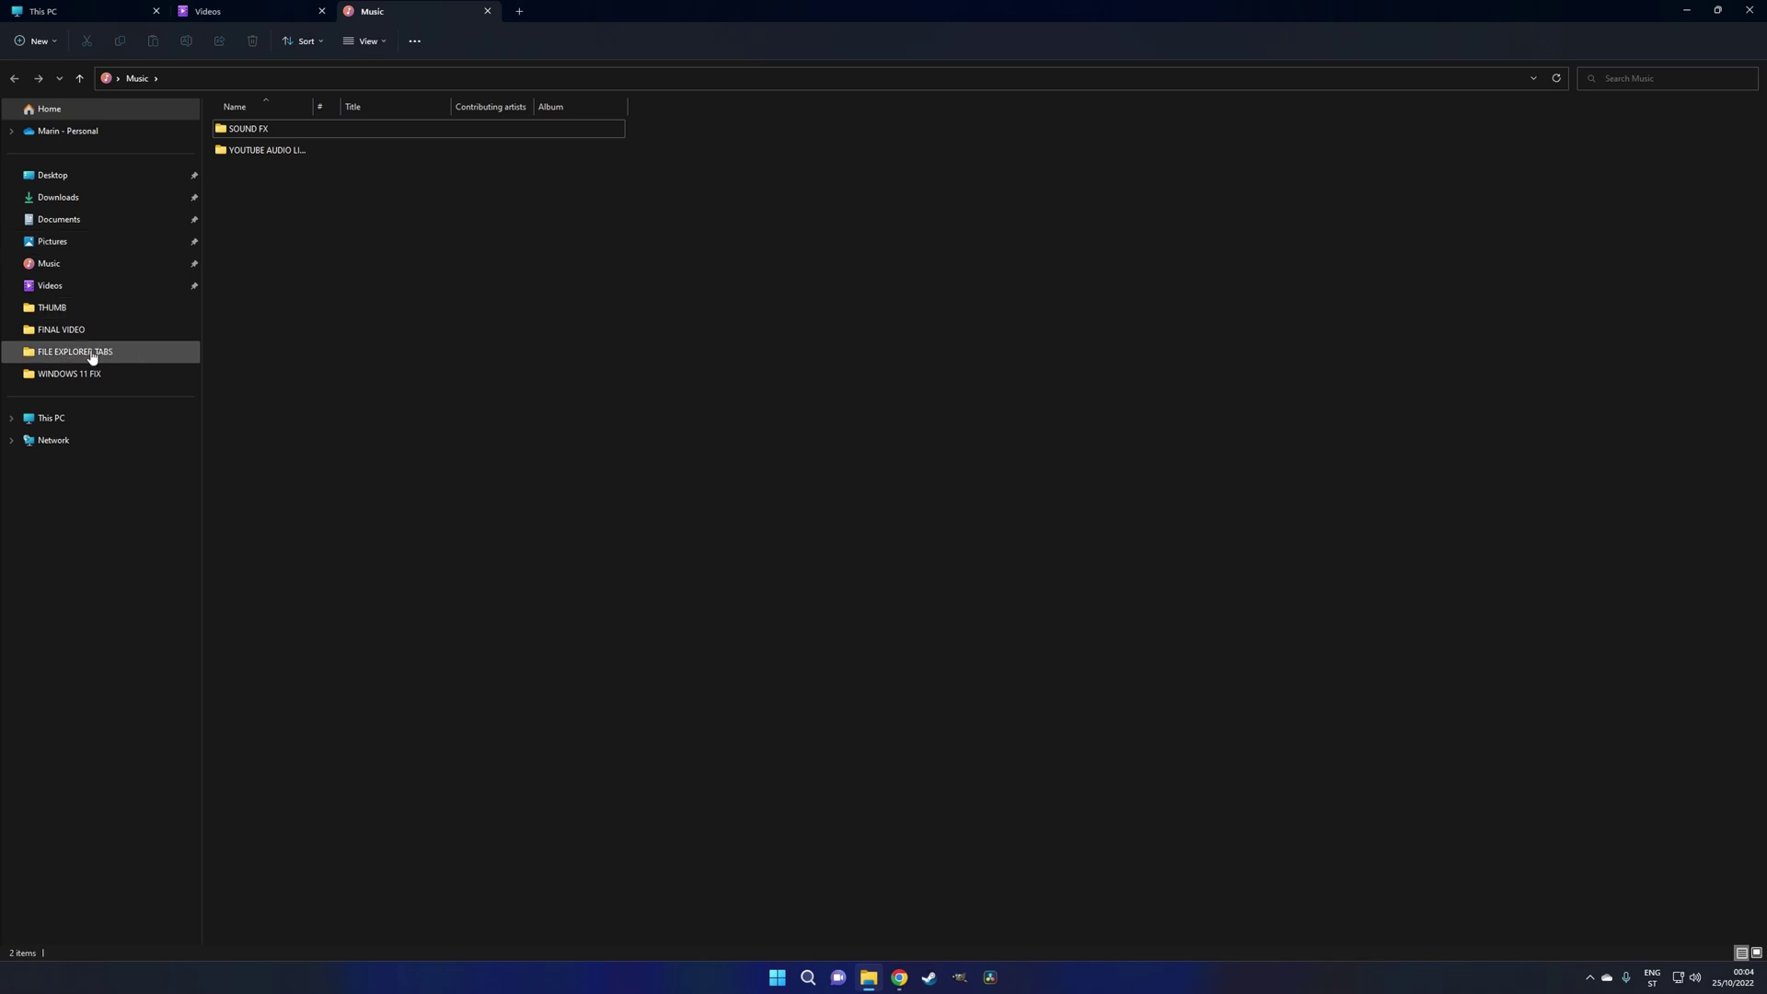
Open This PC in a new tab, then return to the Videos tab.
right_click(64, 420)
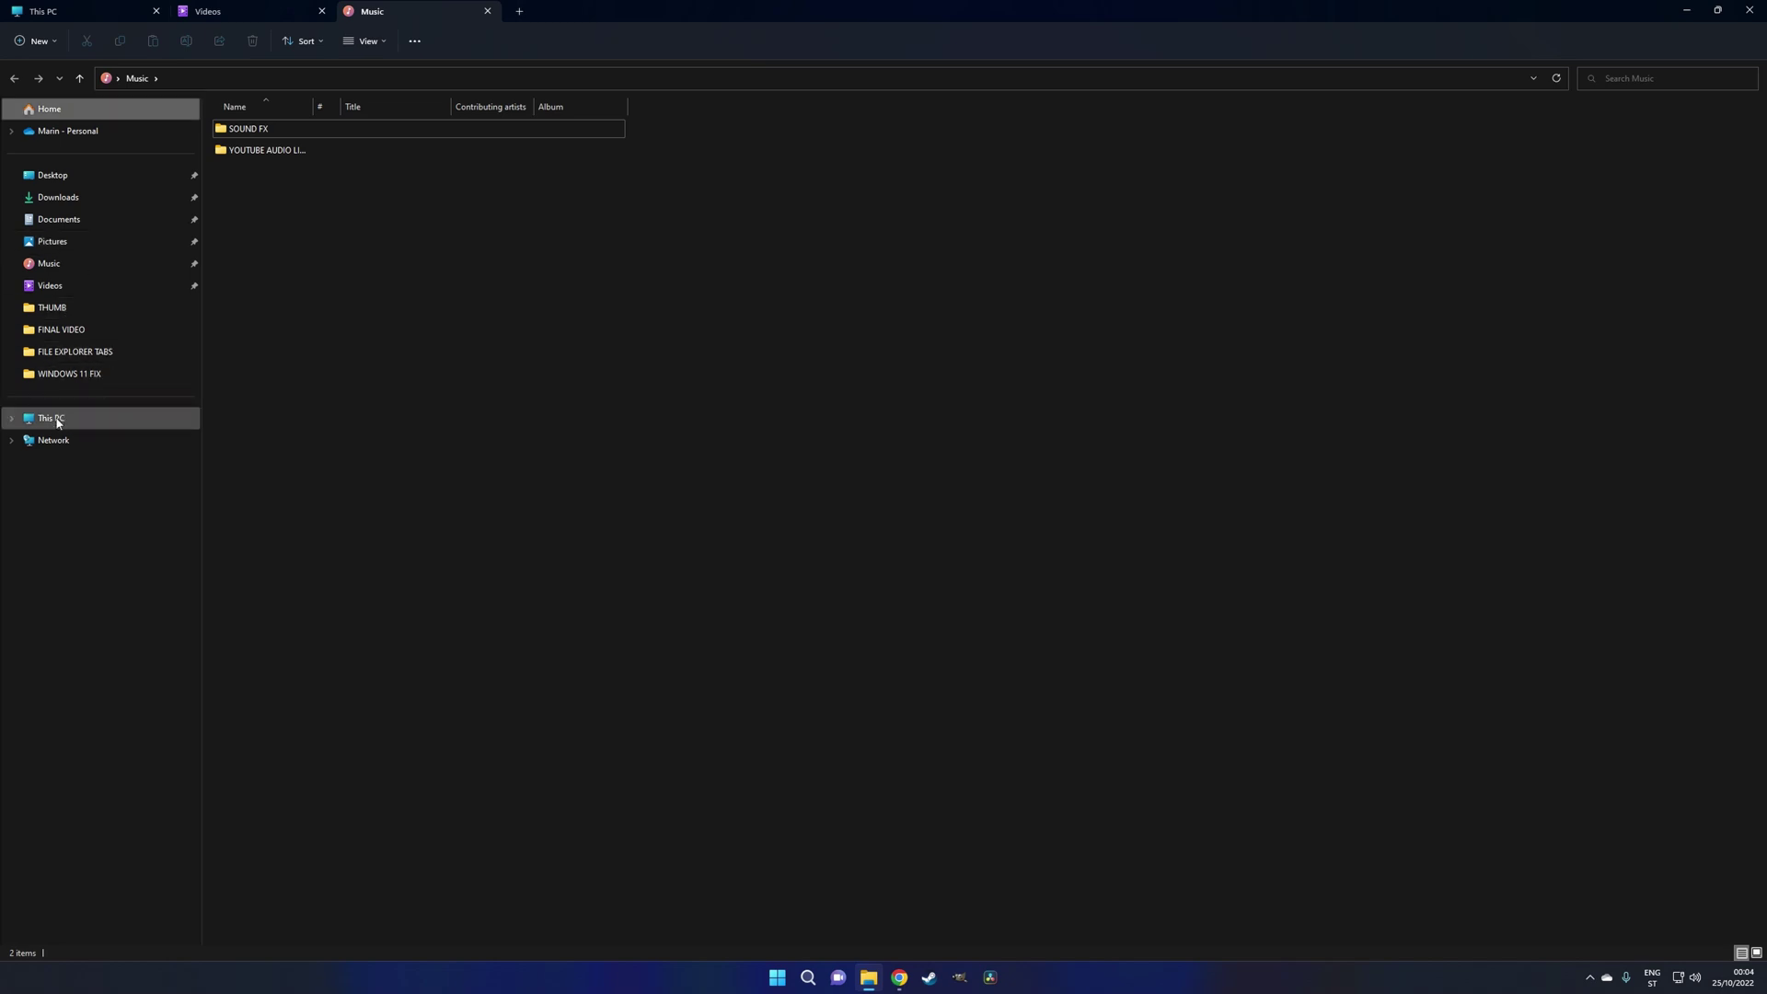
left_click(154, 502)
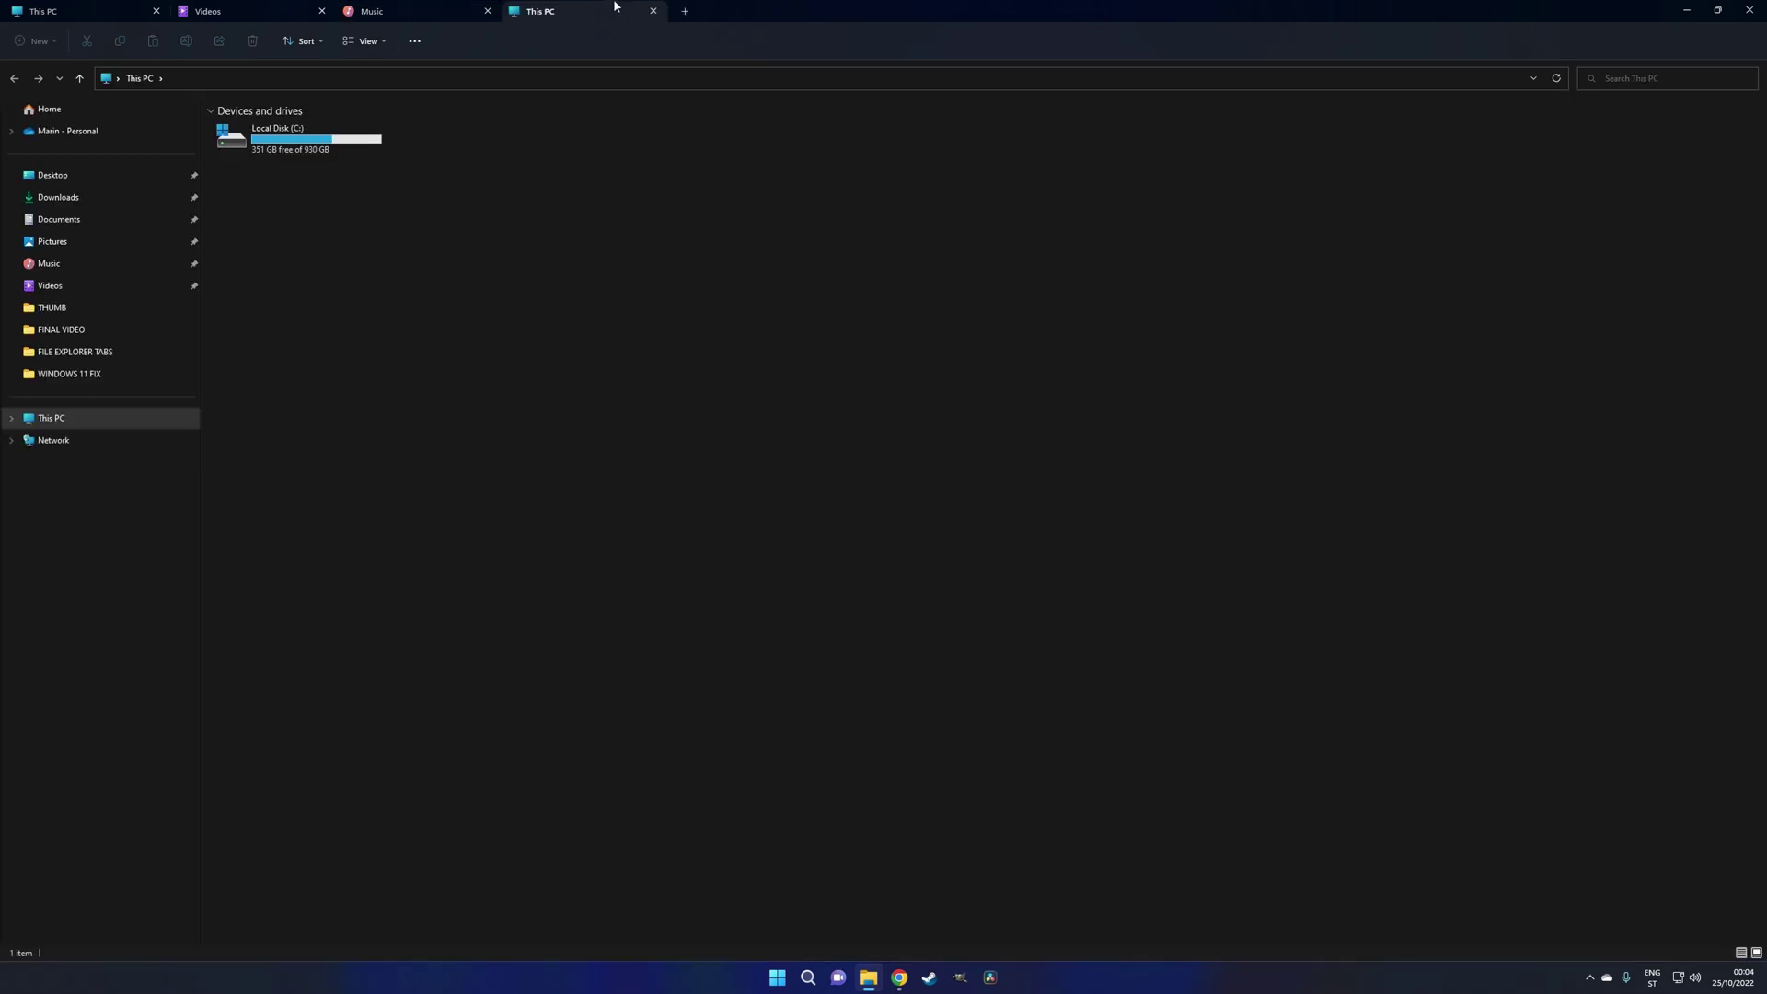
left_click(368, 10)
left_click(256, 9)
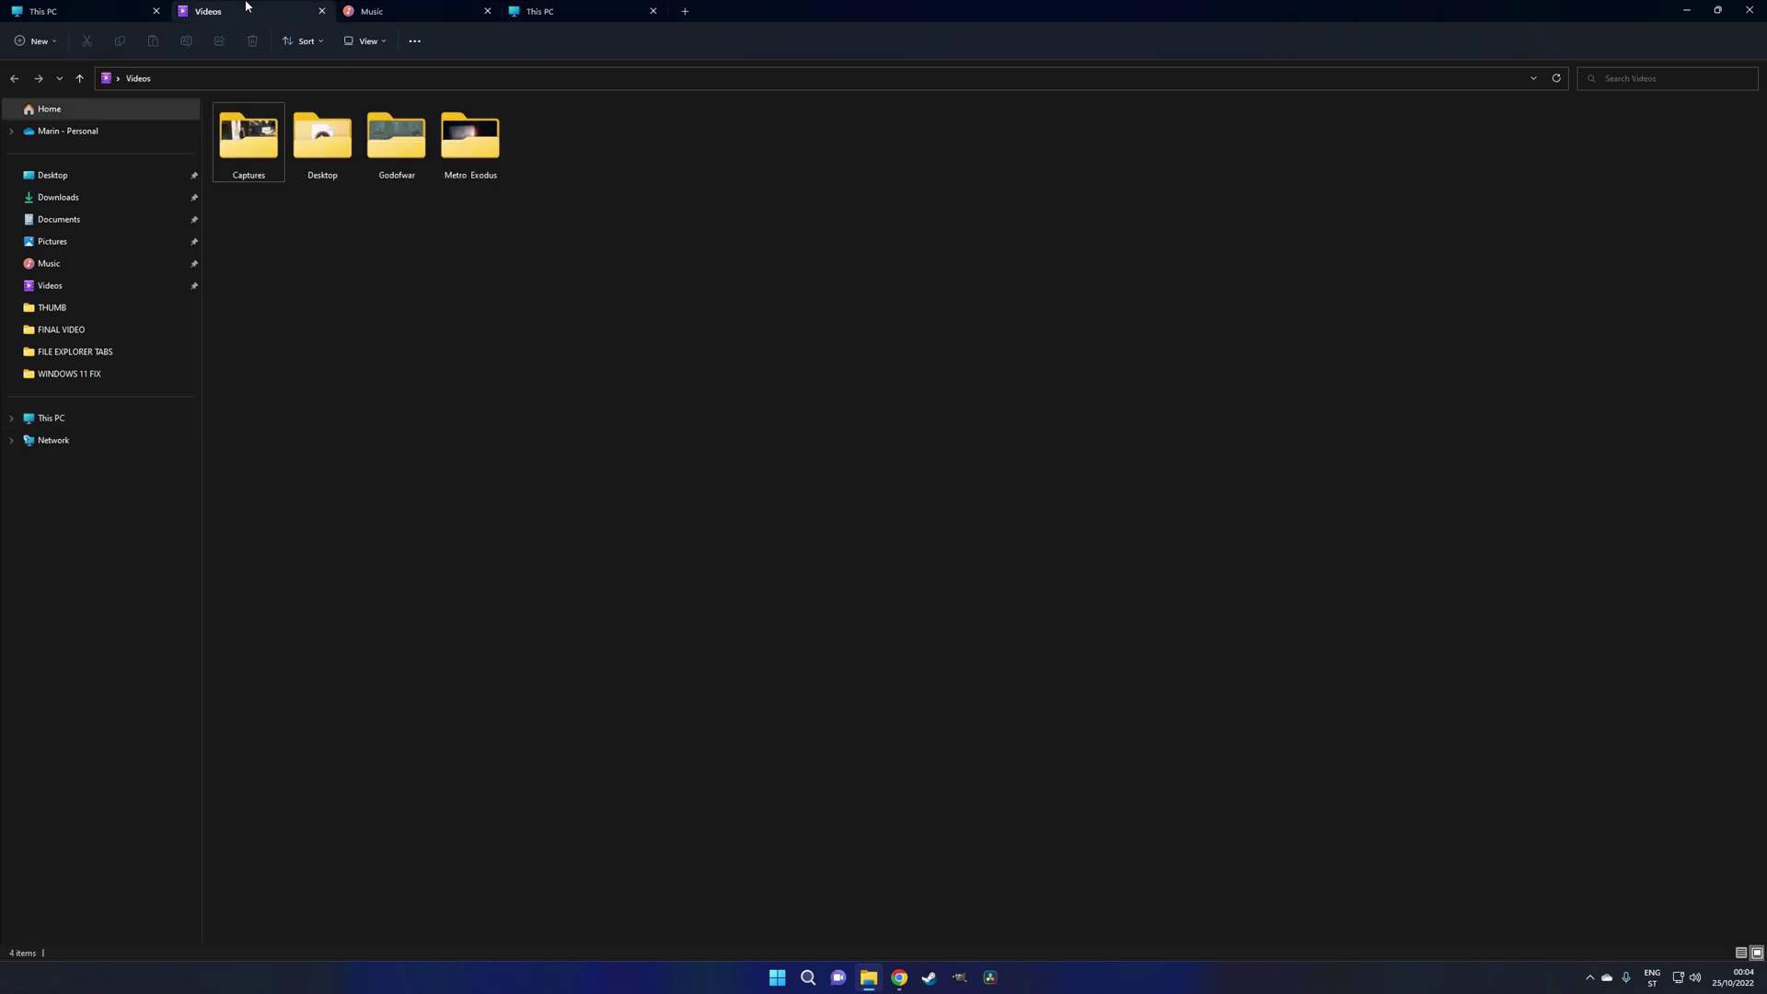